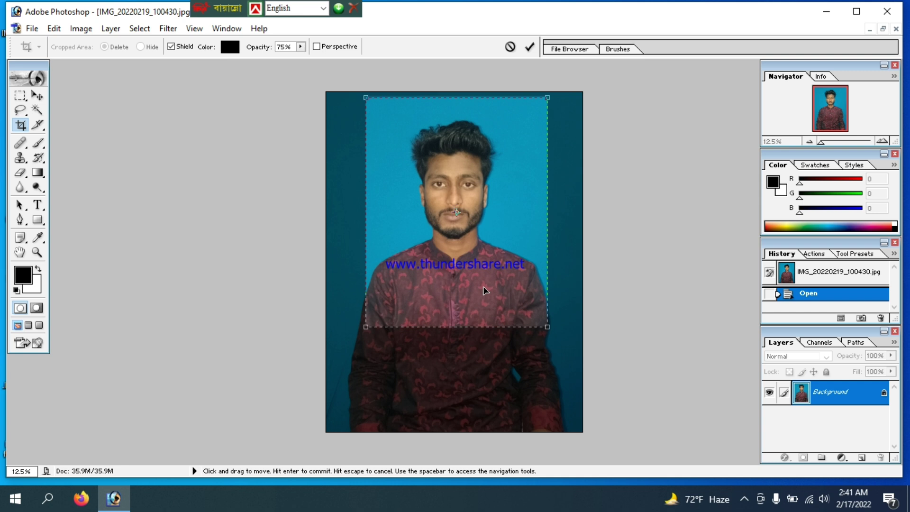
# - Reposition the crop frame around the man's head and chest, and apply the 38 by 48 mm crop at 300 pixels/inch
pyautogui.press('Left')
pyautogui.press('Left')
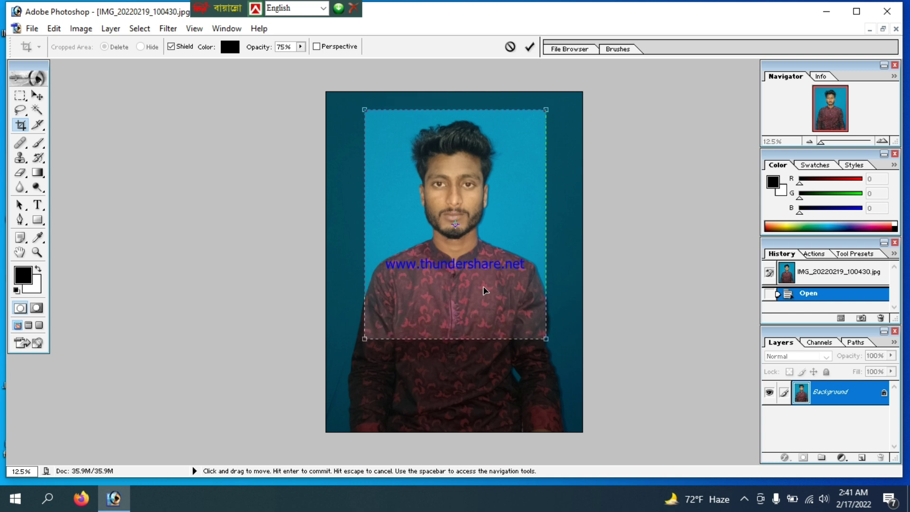
pyautogui.press('Return')
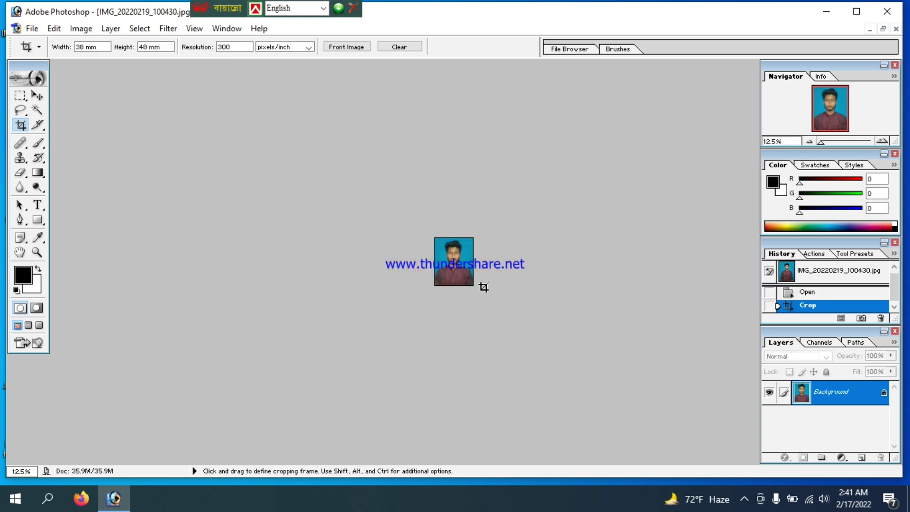
# - Select the blue backdrop around the man with the Magic Wand at tolerance 32 and try to fill it from history
pyautogui.scroll(13, 506, 278)
pyautogui.scroll(5, 506, 279)
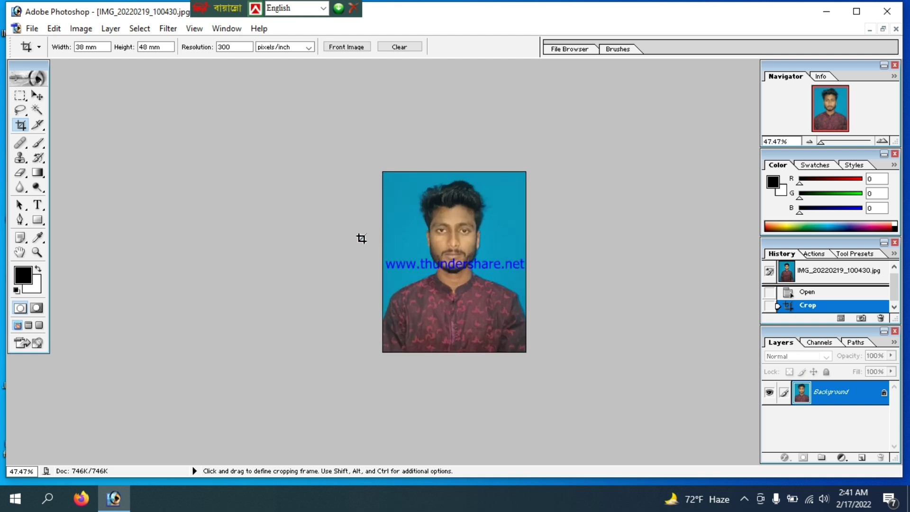
pyautogui.click(35, 110)
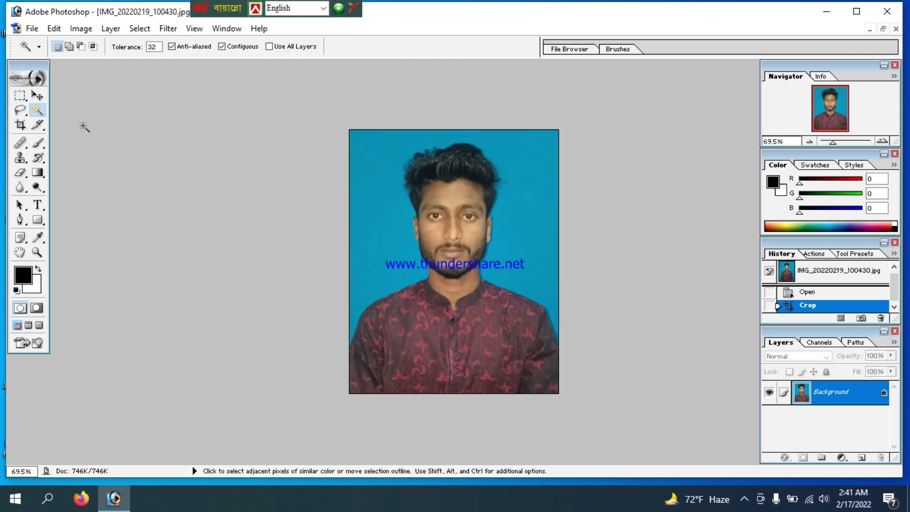
pyautogui.click(392, 220)
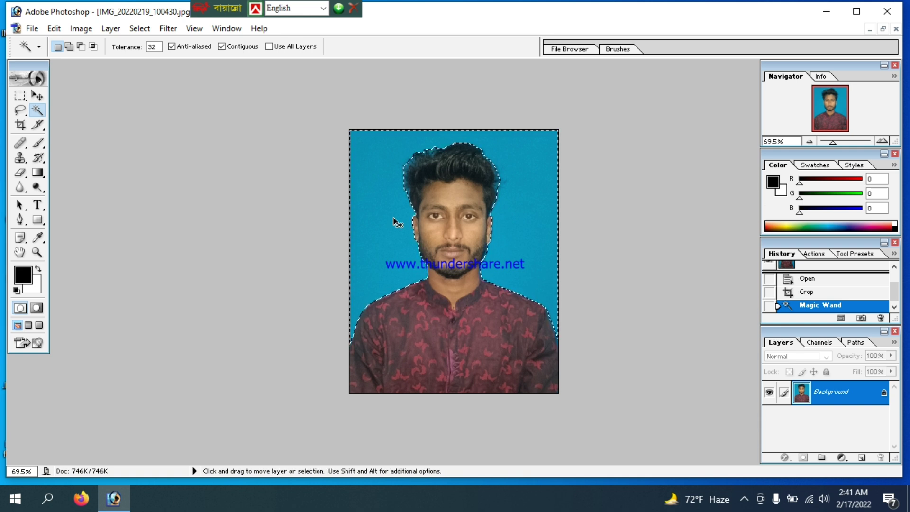
pyautogui.hotkey('ctrl', 'alt', 'BackSpace')
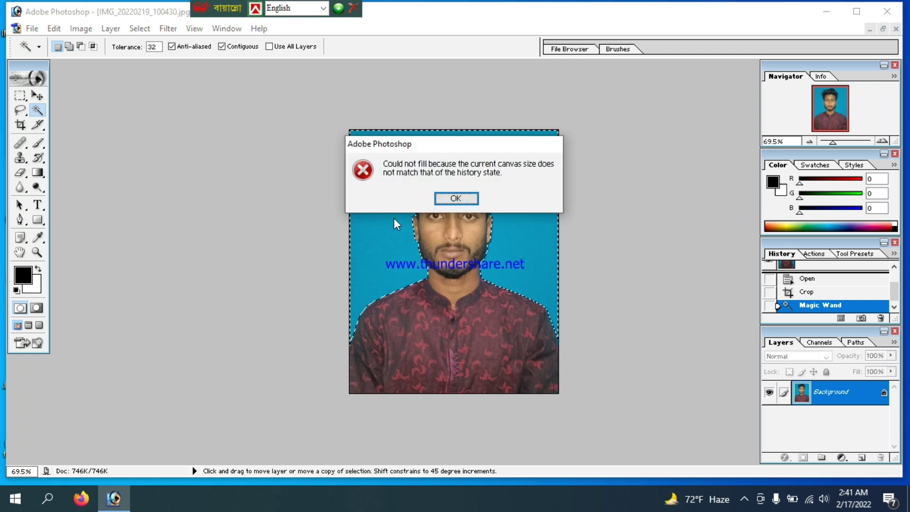
pyautogui.click(461, 201)
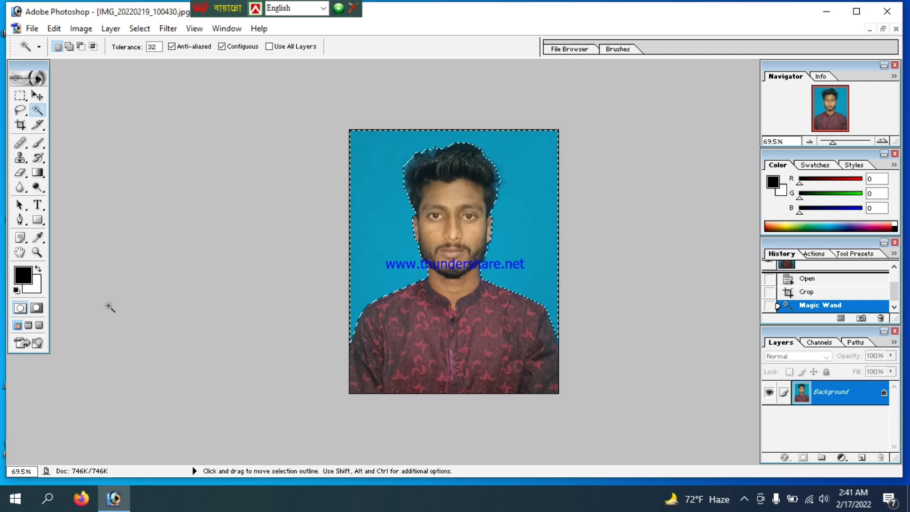
# - Fill the selected backdrop with background colour 0999BE sampled from the photo, and deselect it
pyautogui.click(42, 288)
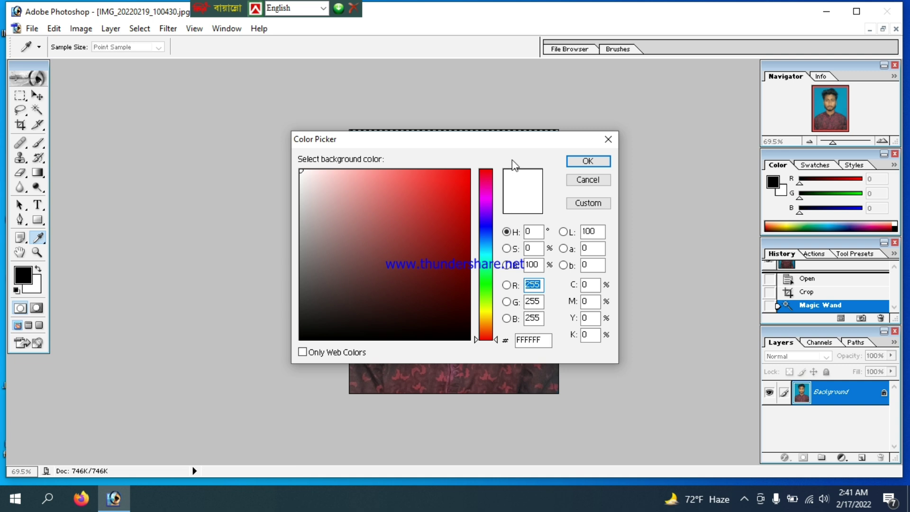
pyautogui.moveTo(363, 113); pyautogui.dragTo(300, 60)
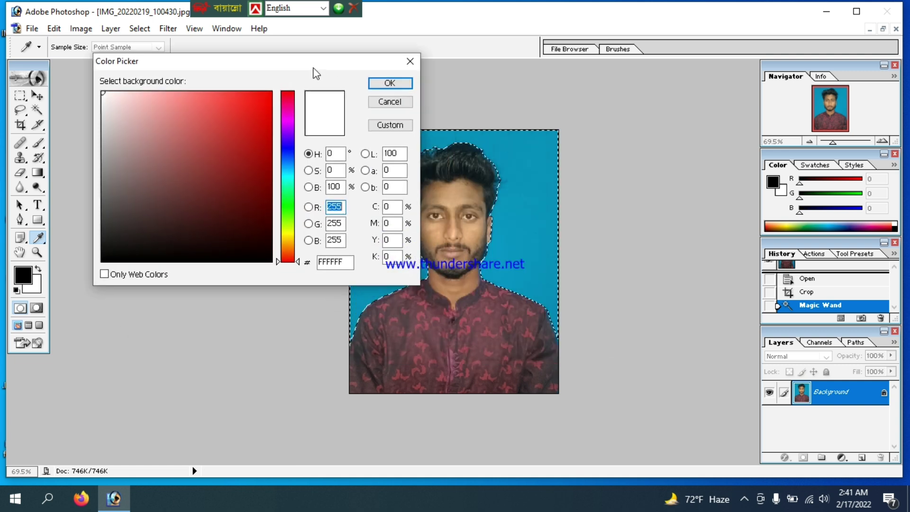
pyautogui.click(528, 228)
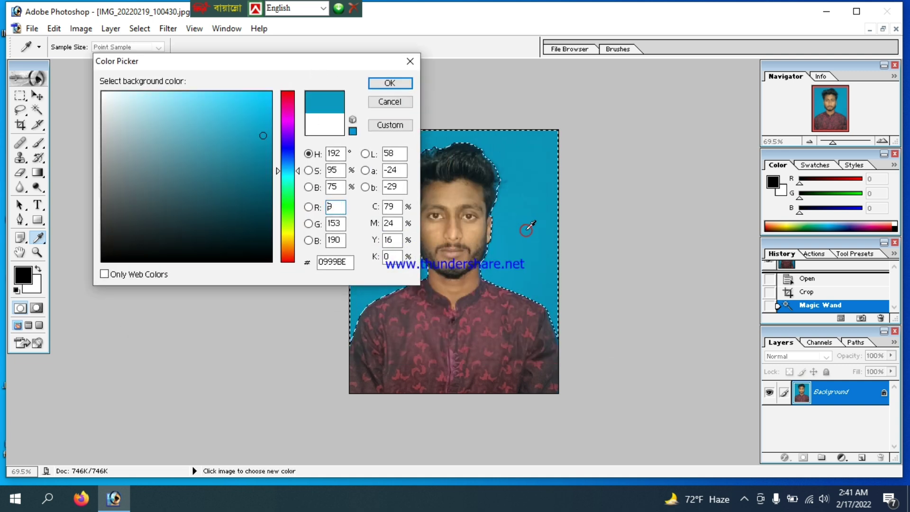
pyautogui.click(395, 84)
pyautogui.press('Delete')
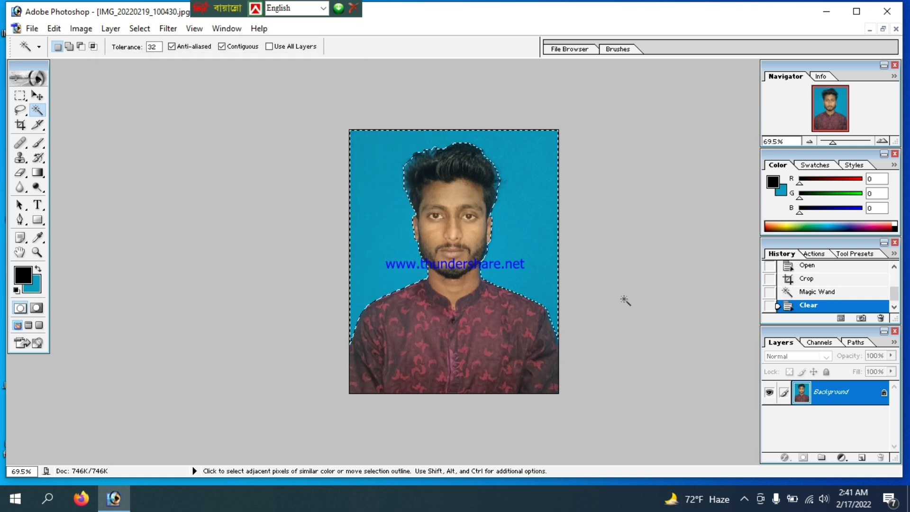
pyautogui.hotkey('ctrl', 'd')
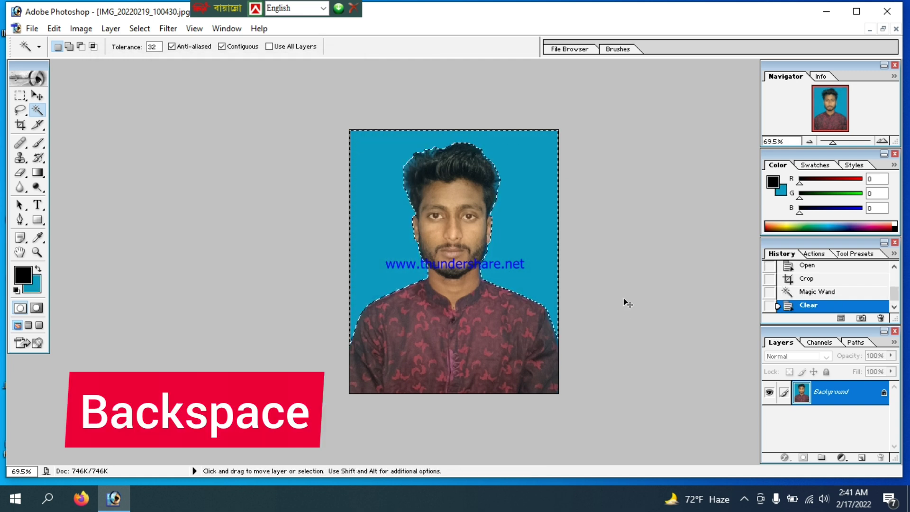
pyautogui.scroll(3, 503, 323)
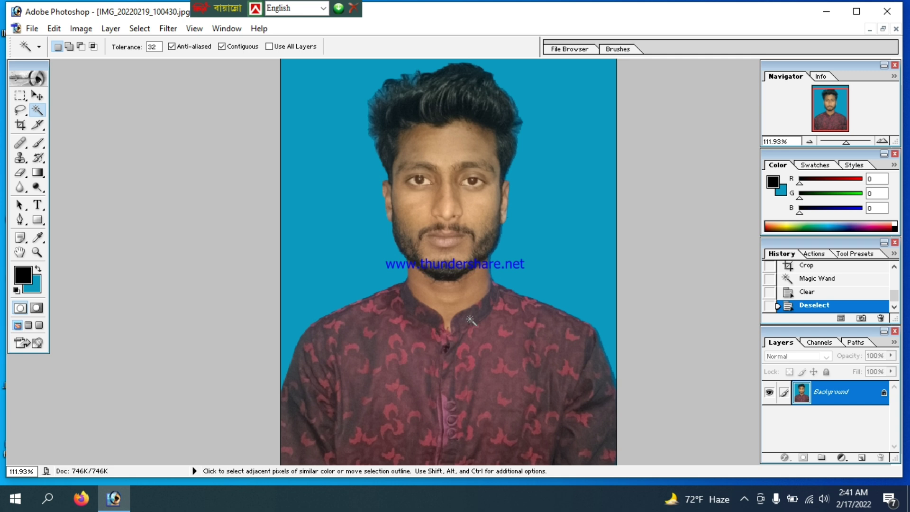
pyautogui.scroll(1, 470, 320)
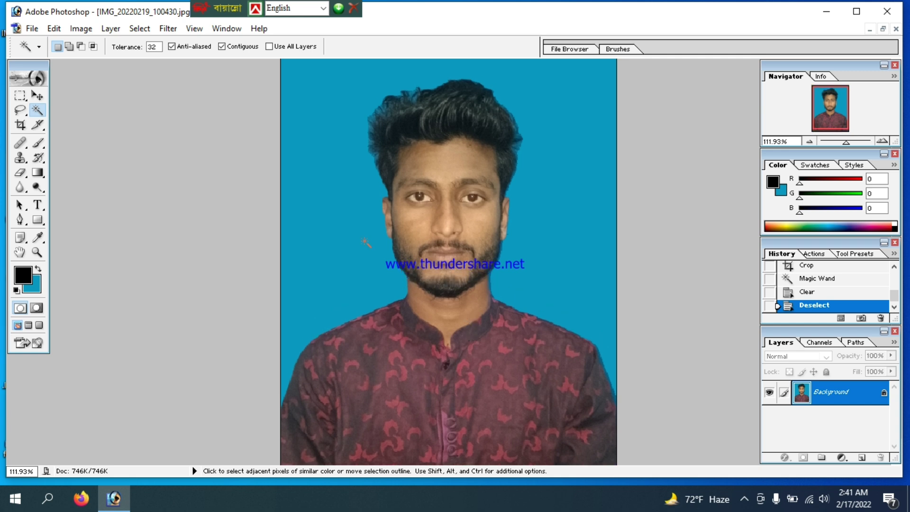
pyautogui.click(349, 227)
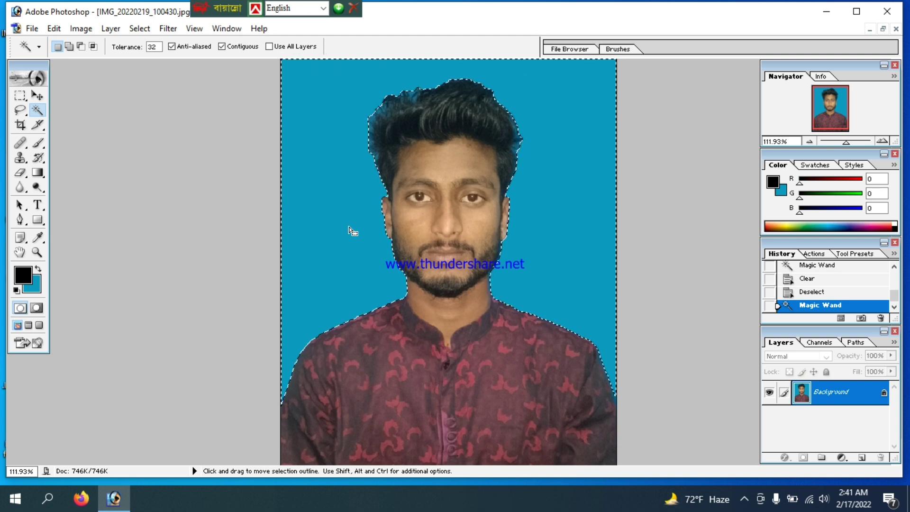
pyautogui.hotkey('ctrl', 'd')
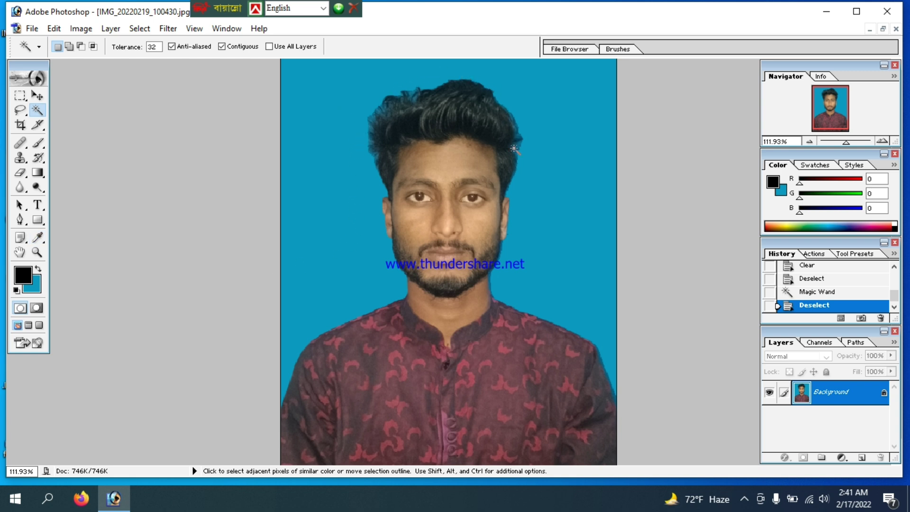
# - Start a Pen shape path just above the ear on the photo's left side and curve it up to the top of the hair
pyautogui.click(24, 224)
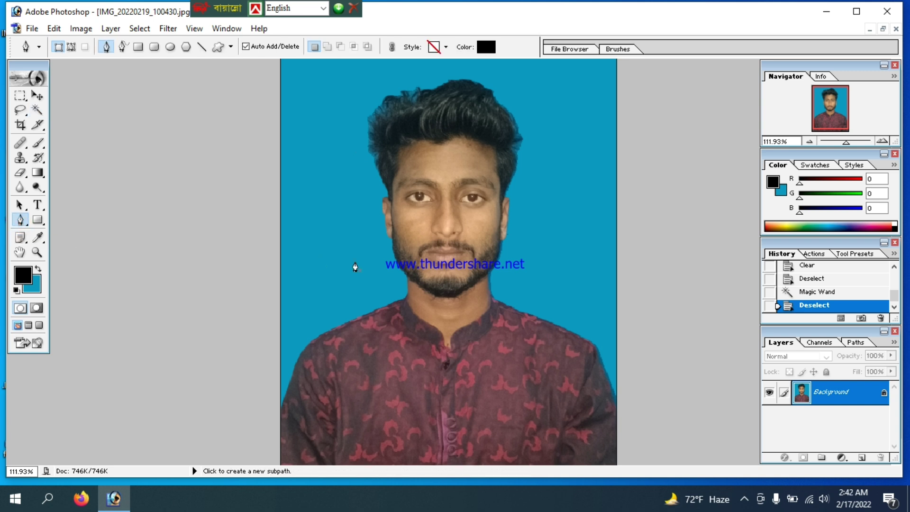
pyautogui.scroll(-1, 378, 264)
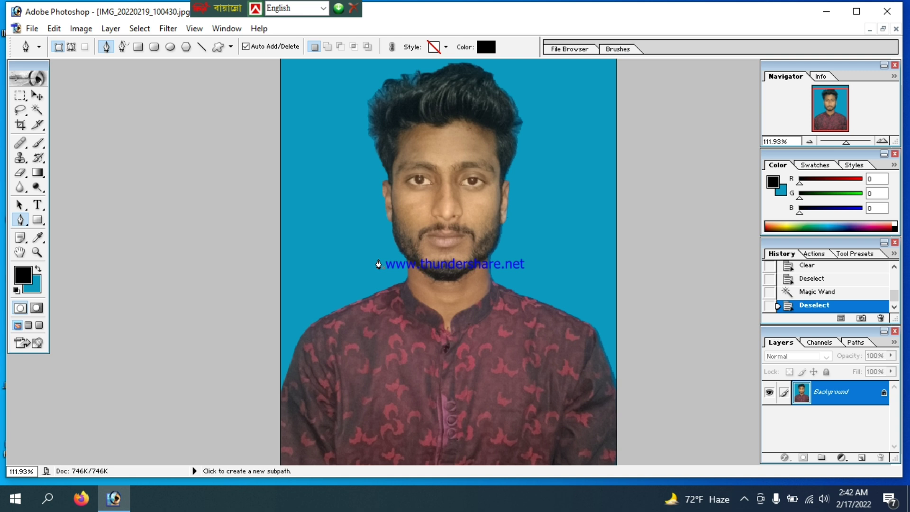
pyautogui.hotkey('ctrl', '+')
pyautogui.hotkey('ctrl', '+')
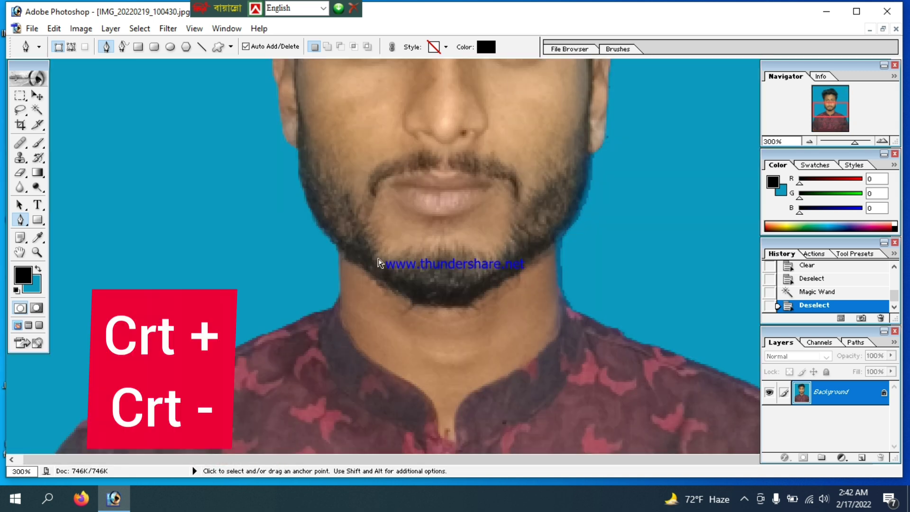
pyautogui.hotkey('ctrl', '-')
pyautogui.hotkey('ctrl', '-')
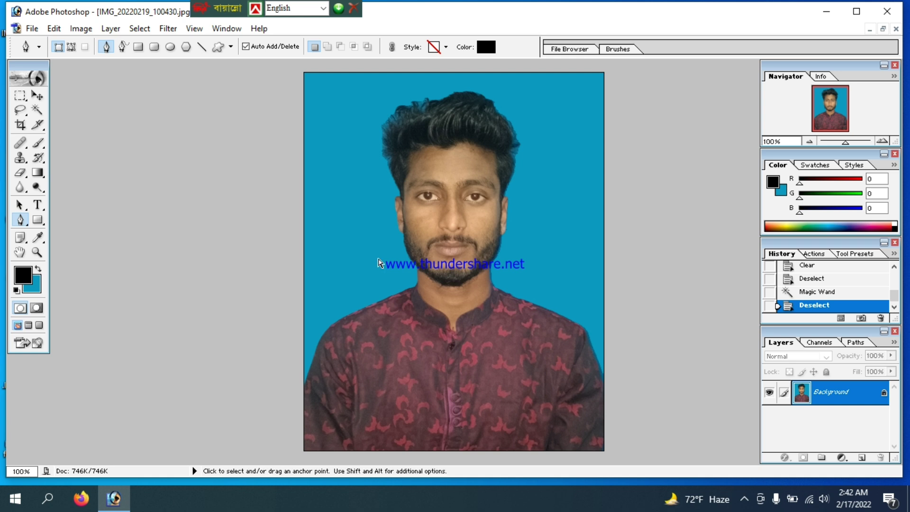
pyautogui.hotkey('ctrl', '+')
pyautogui.hotkey('ctrl', '0')
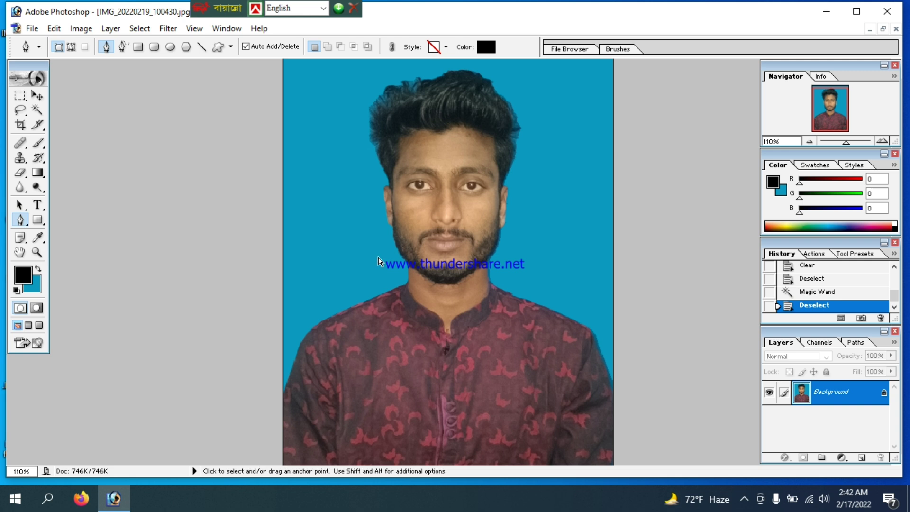
pyautogui.hotkey('ctrl', '+')
pyautogui.hotkey('ctrl', '+')
pyautogui.scroll(5, 378, 262)
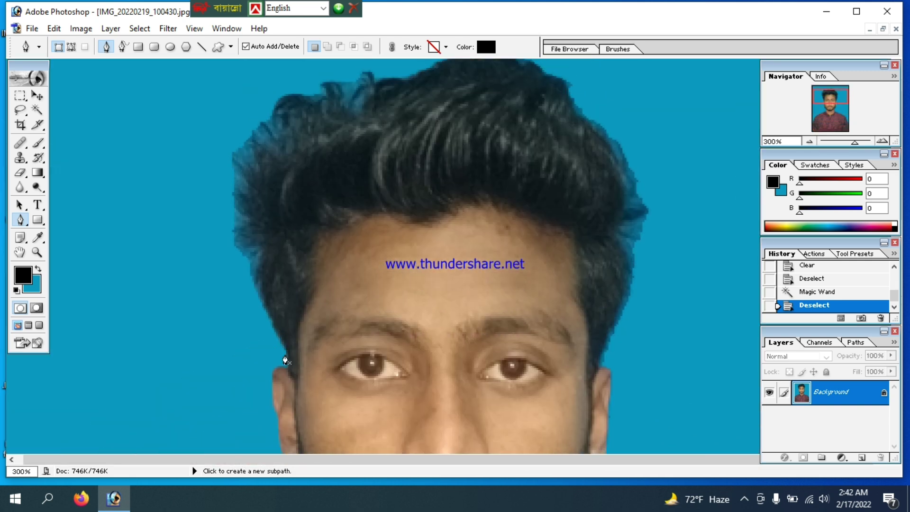
pyautogui.click(285, 347)
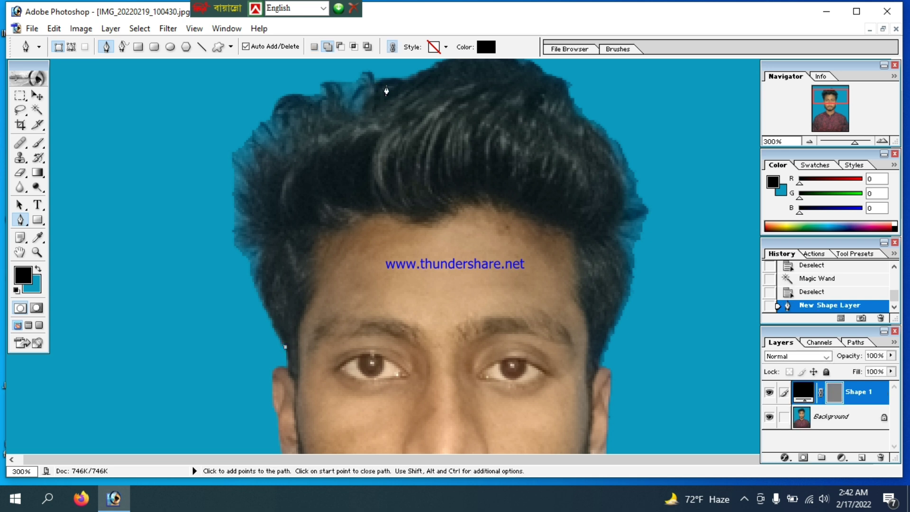
pyautogui.moveTo(388, 83); pyautogui.dragTo(571, 82)
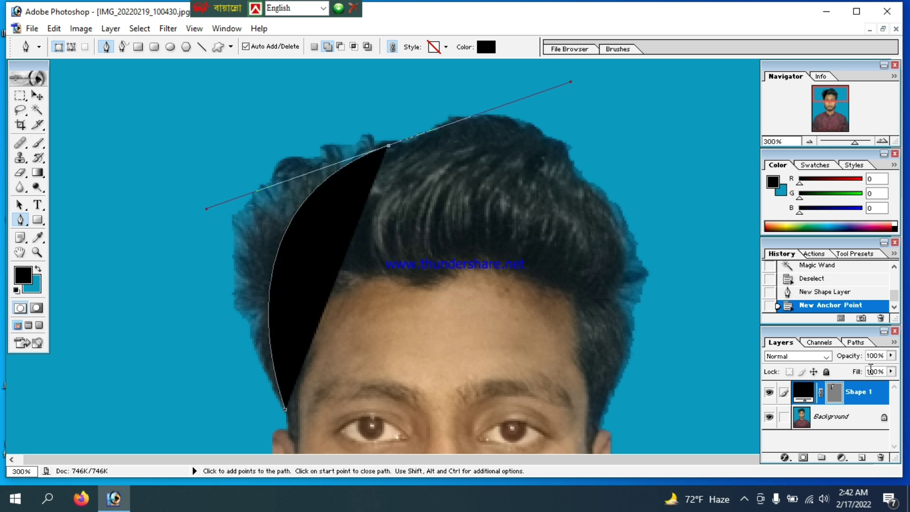
# - Set the fill of the new shape layer to 0%
pyautogui.doubleClick(872, 372)
pyautogui.write('0')
pyautogui.press('Return')
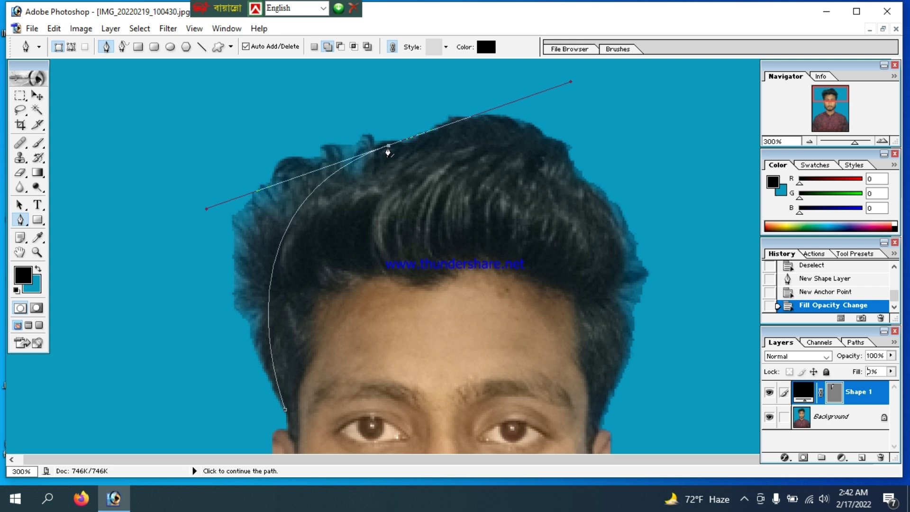
# - Continue the path in a curve over the top of the hair to its right edge, removing the outgoing handles at both anchors
pyautogui.click(388, 146)
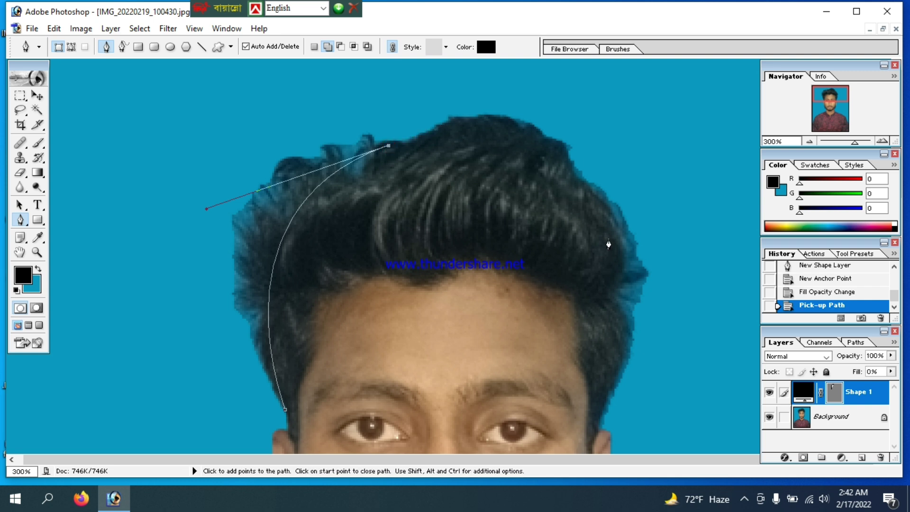
pyautogui.moveTo(629, 258); pyautogui.dragTo(690, 433)
pyautogui.scroll(-2, 669, 339)
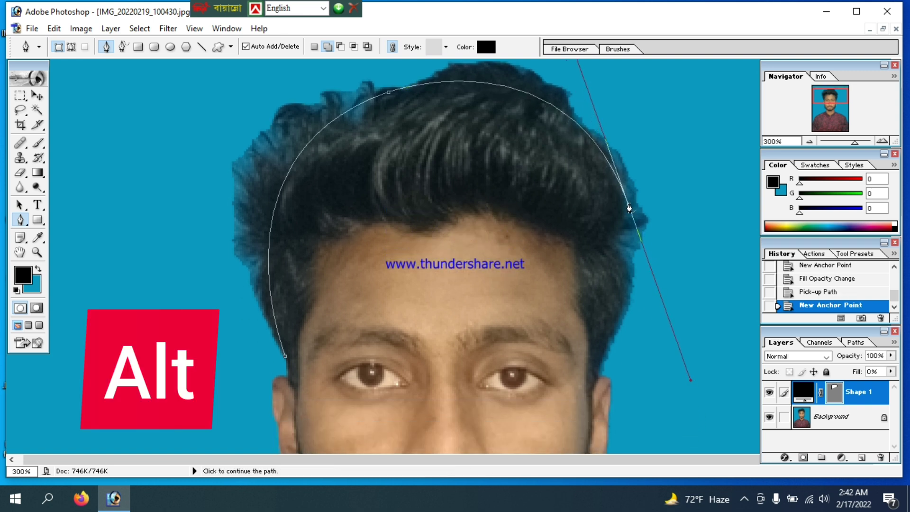
pyautogui.keyDown('alt'); pyautogui.click(630, 208); pyautogui.keyUp('alt')
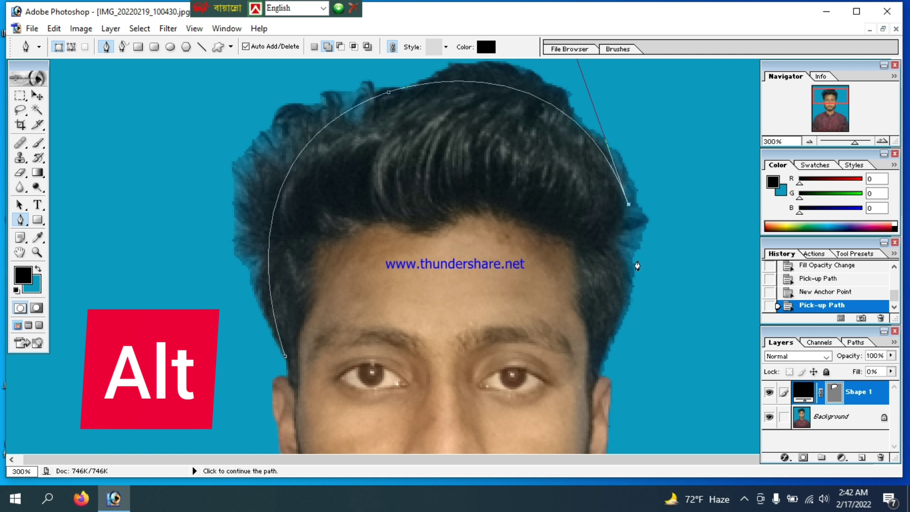
# - Add anchor points down the right edge of the hair to the top of the ear
pyautogui.scroll(-1, 630, 247)
pyautogui.click(629, 247)
pyautogui.scroll(-1, 628, 254)
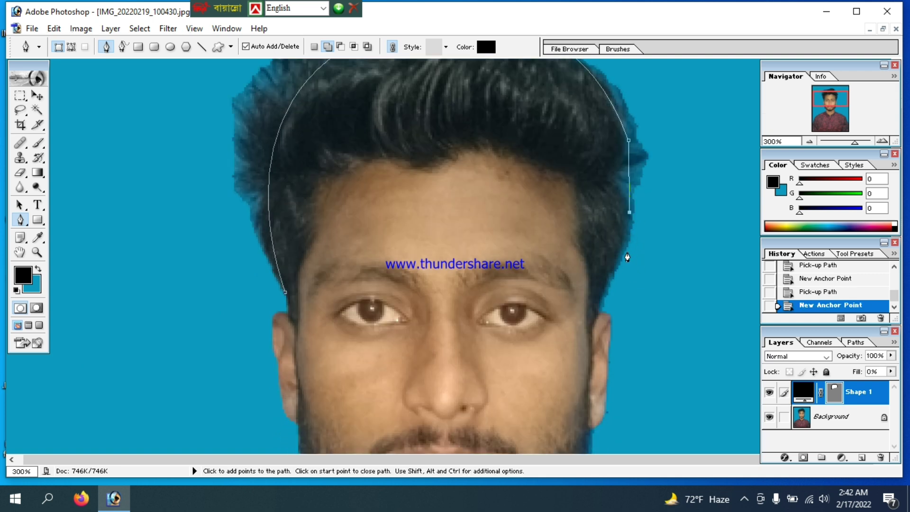
pyautogui.click(621, 251)
pyautogui.scroll(-1, 621, 255)
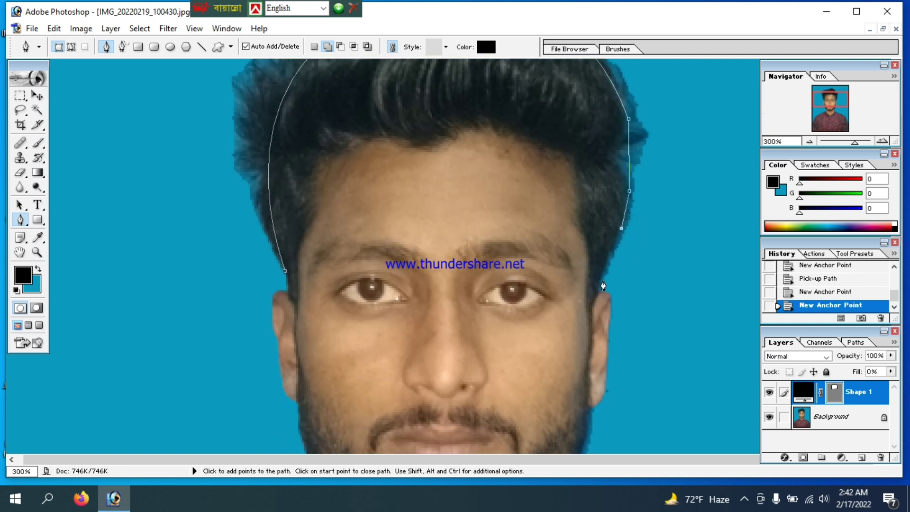
pyautogui.click(601, 280)
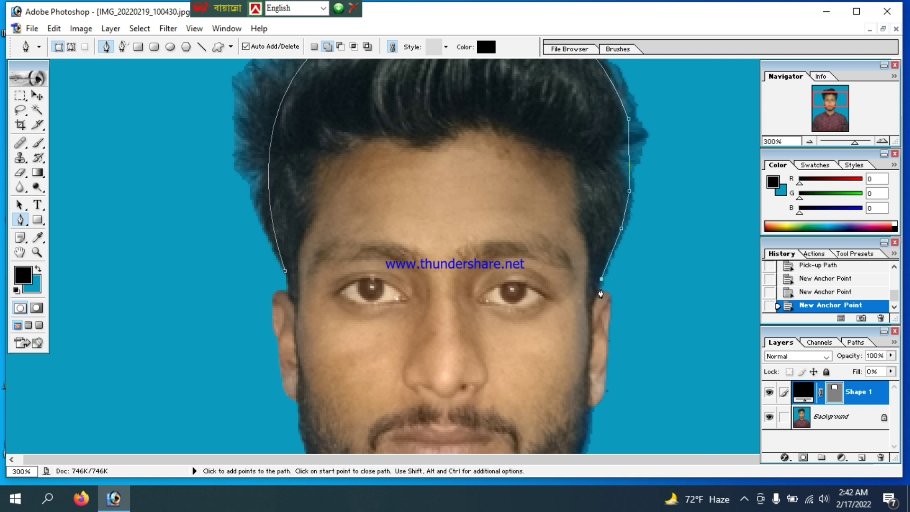
pyautogui.click(599, 294)
pyautogui.scroll(-4, 618, 301)
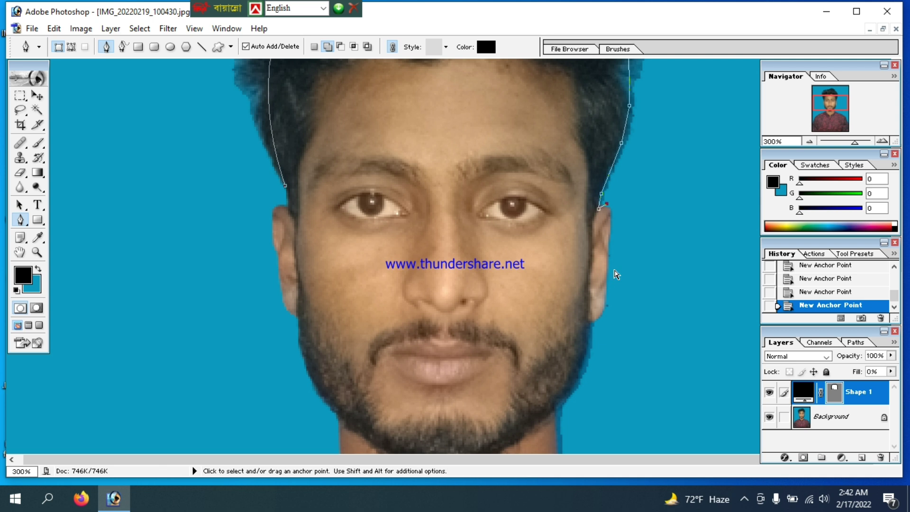
# - Continue the path down the outer edge of the ear on the photo's right side to where the lobe meets the beard
pyautogui.hotkey('ctrl', '+')
pyautogui.hotkey('ctrl', '+')
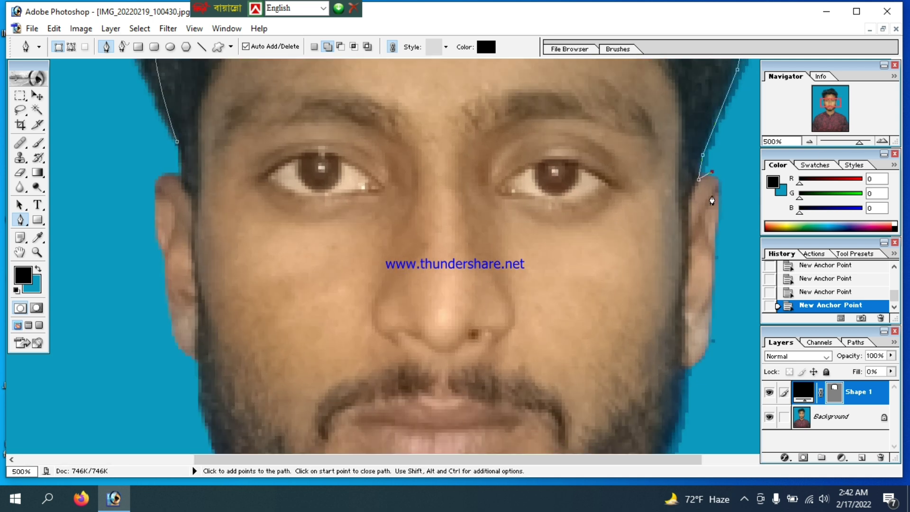
pyautogui.click(717, 237)
pyautogui.scroll(-3, 716, 252)
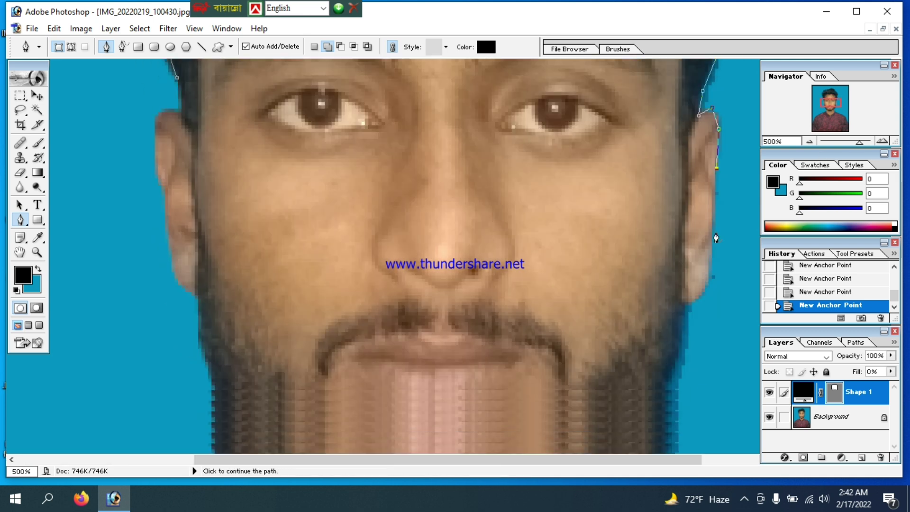
pyautogui.click(714, 260)
pyautogui.scroll(-2, 712, 266)
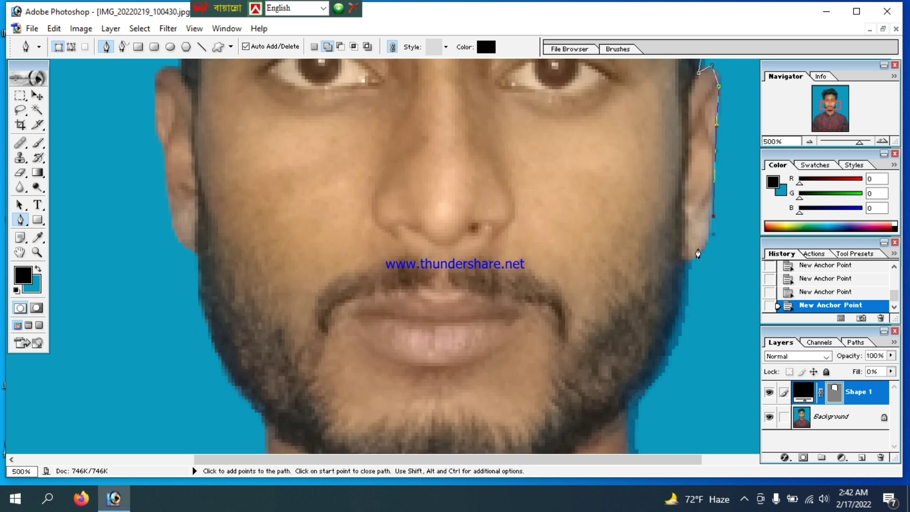
pyautogui.click(684, 262)
# - Continue the path along the bearded jaw and down the side of the neck onto the shirt's shoulder edge
pyautogui.scroll(-2, 683, 270)
pyautogui.click(677, 270)
pyautogui.scroll(-3, 676, 272)
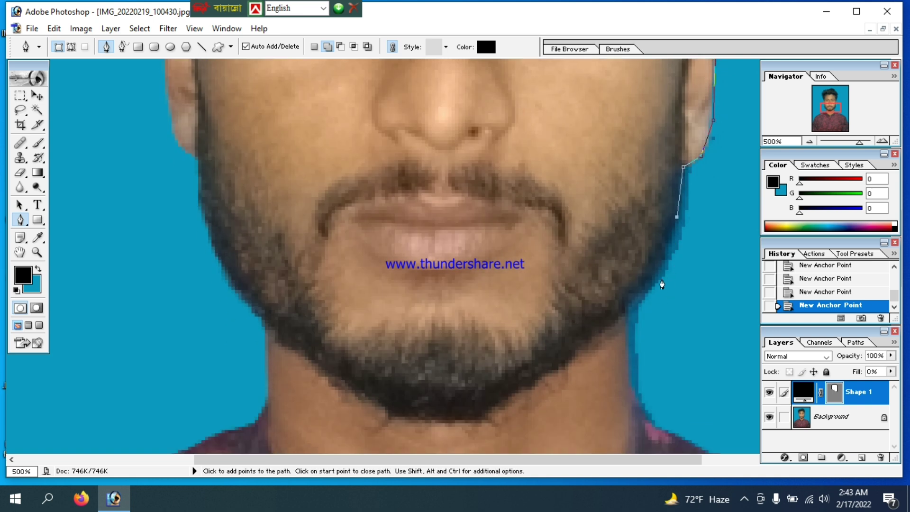
pyautogui.click(627, 306)
pyautogui.scroll(-2, 626, 308)
pyautogui.click(630, 335)
pyautogui.scroll(-2, 632, 337)
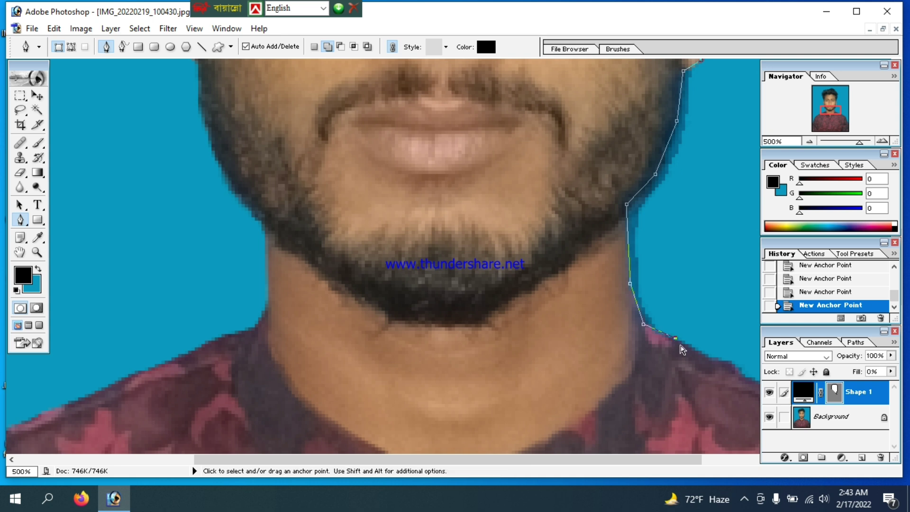
# - Extend the path outside the canvas, looping around above the head and back toward its starting side
pyautogui.hotkey('ctrl', '-')
pyautogui.hotkey('ctrl', '-')
pyautogui.hotkey('ctrl', '-')
pyautogui.hotkey('ctrl', '-')
pyautogui.hotkey('ctrl', '-')
pyautogui.click(705, 291)
pyautogui.click(661, 159)
pyautogui.click(637, 116)
pyautogui.click(608, 99)
pyautogui.click(497, 89)
pyautogui.moveTo(309, 92); pyautogui.dragTo(224, 116)
pyautogui.moveTo(128, 158); pyautogui.dragTo(171, 246)
pyautogui.moveTo(222, 258); pyautogui.dragTo(245, 252)
pyautogui.click(263, 238)
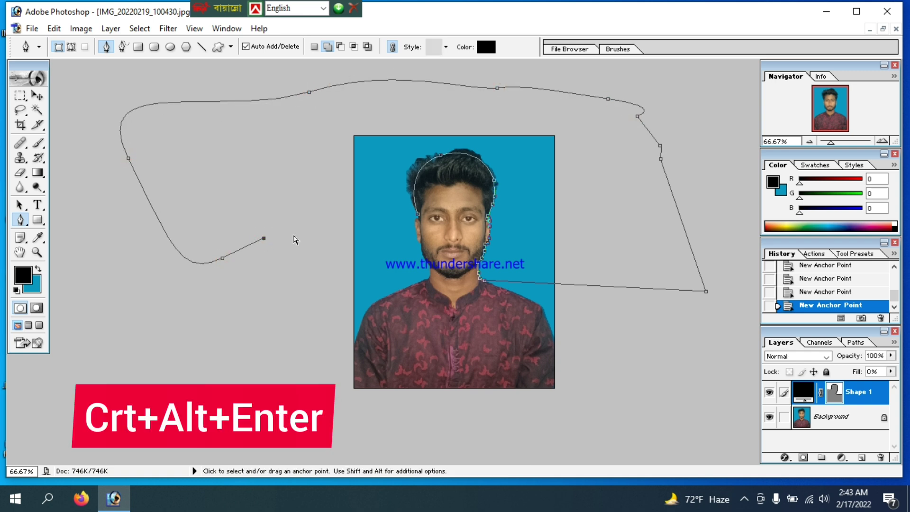
# - Convert the path to a selection, clear that area of the Background layer to blue, and deselect
pyautogui.hotkey('ctrl', 'alt', 'Return')
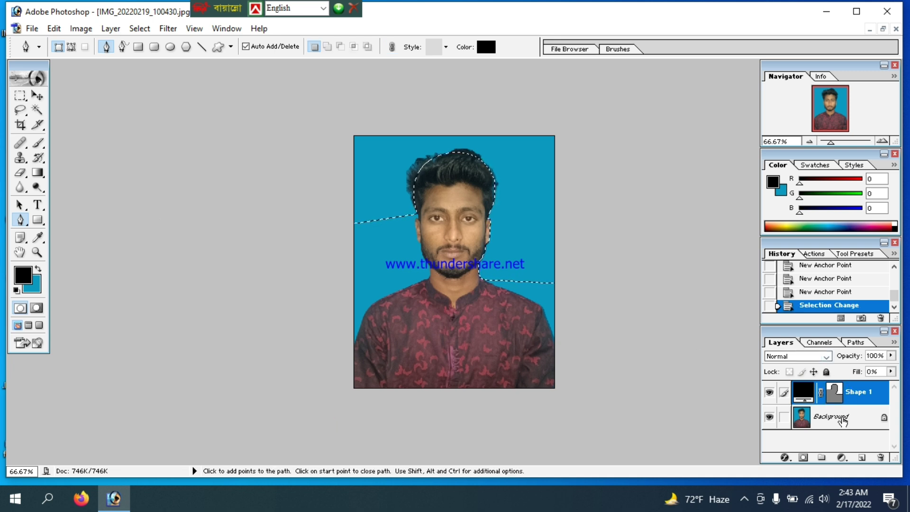
pyautogui.click(843, 421)
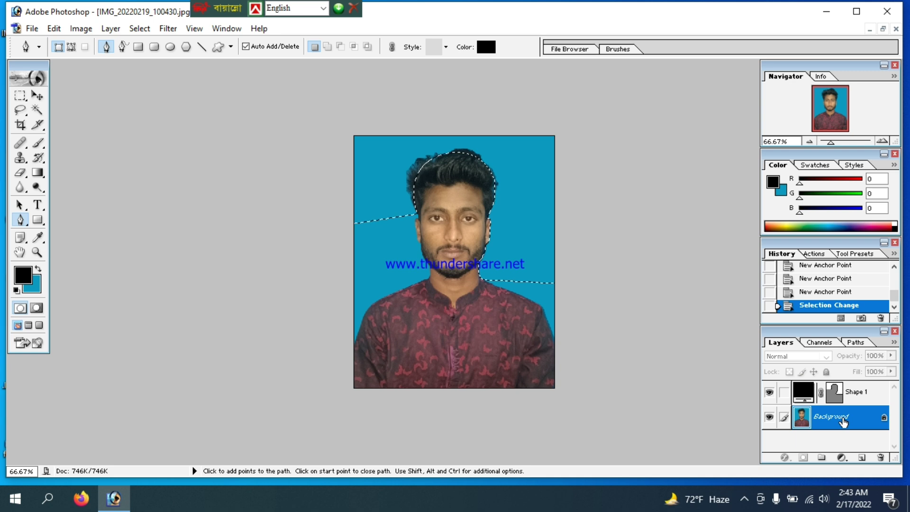
pyautogui.press('Delete')
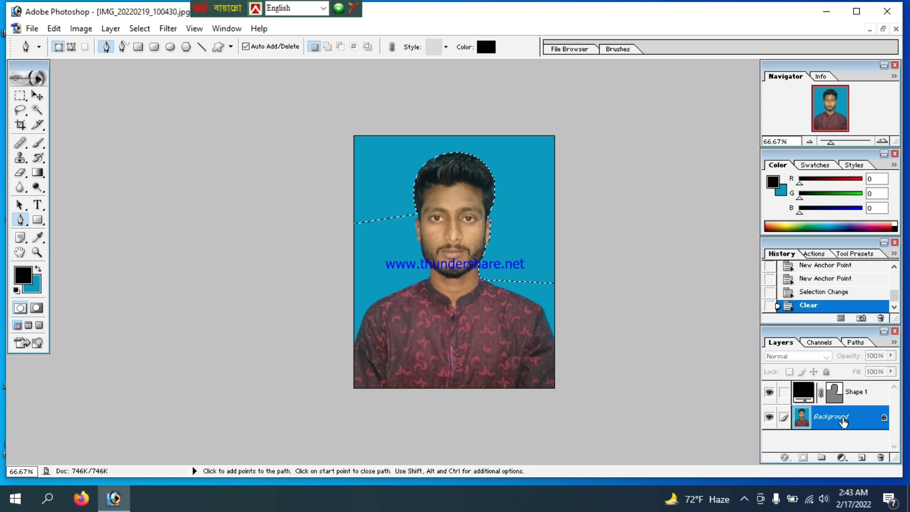
pyautogui.hotkey('ctrl', 'd')
# - Select the blue backdrop with the Magic Wand and invert the selection so it covers the man
pyautogui.scroll(5, 544, 197)
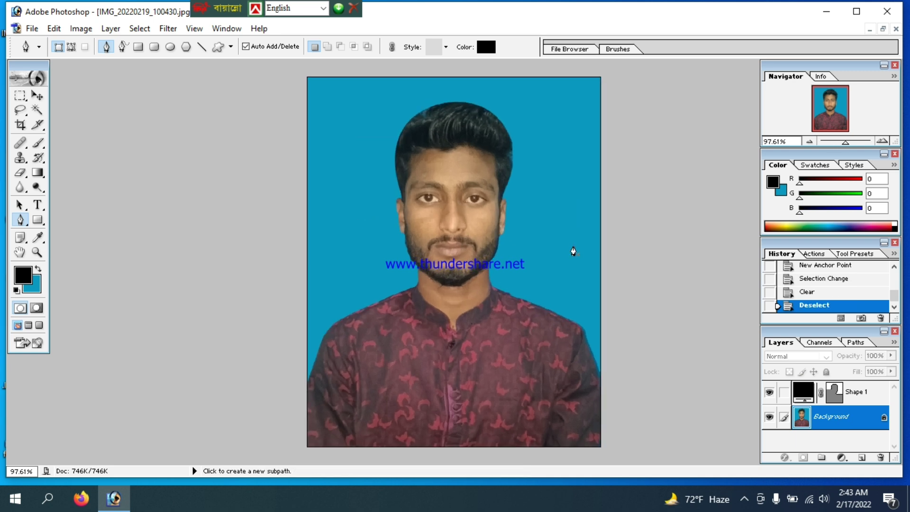
pyautogui.scroll(-2, 561, 257)
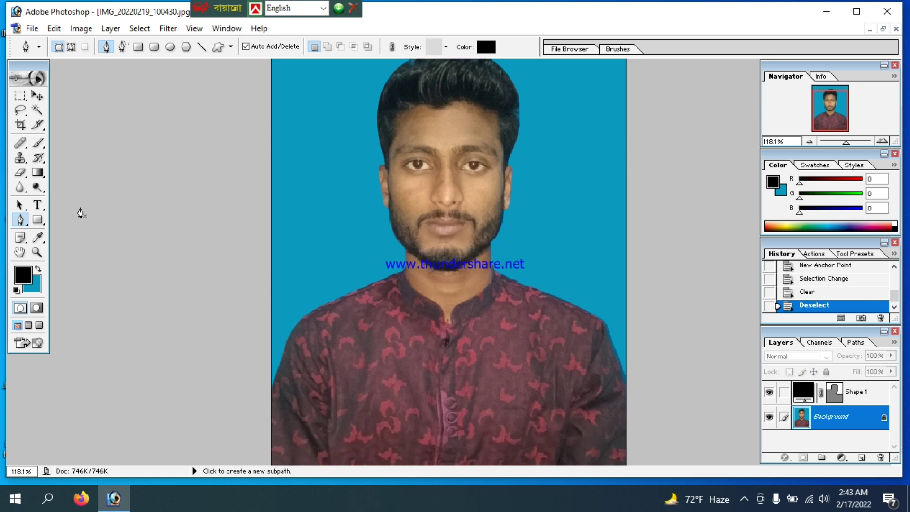
pyautogui.scroll(-5, 269, 225)
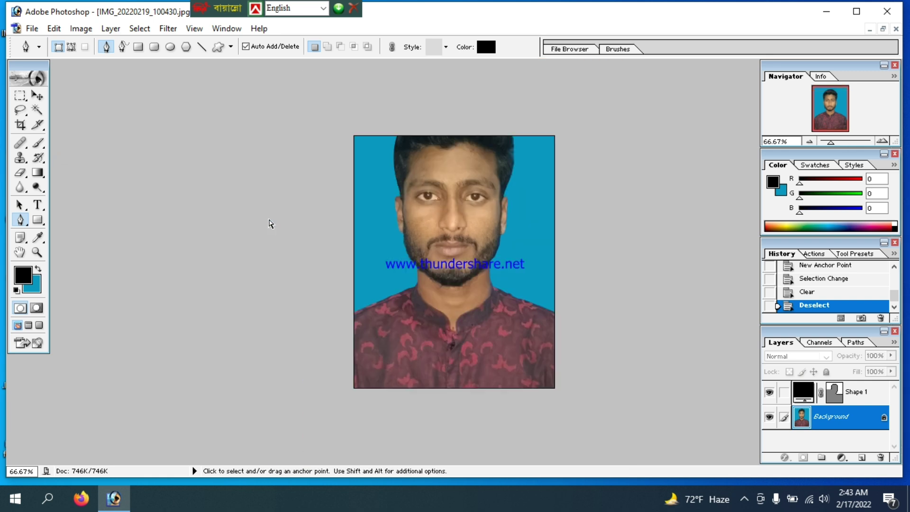
pyautogui.click(37, 109)
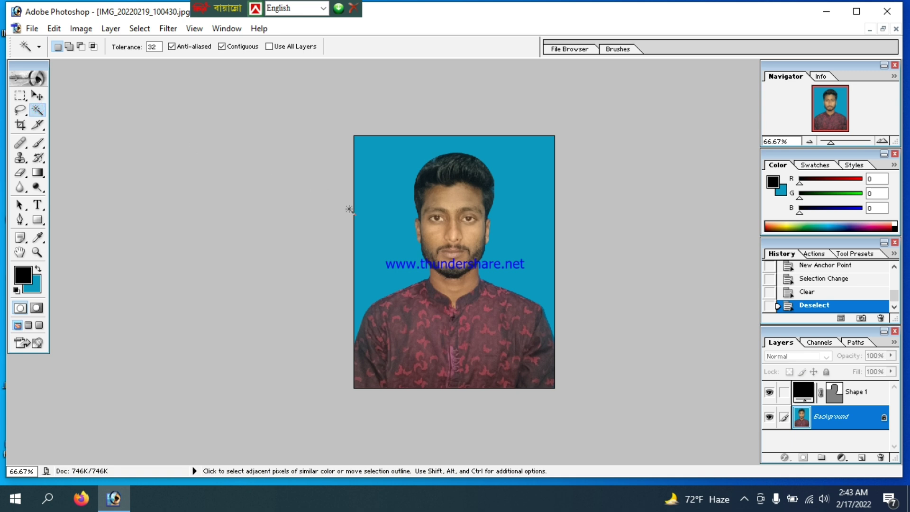
pyautogui.click(377, 219)
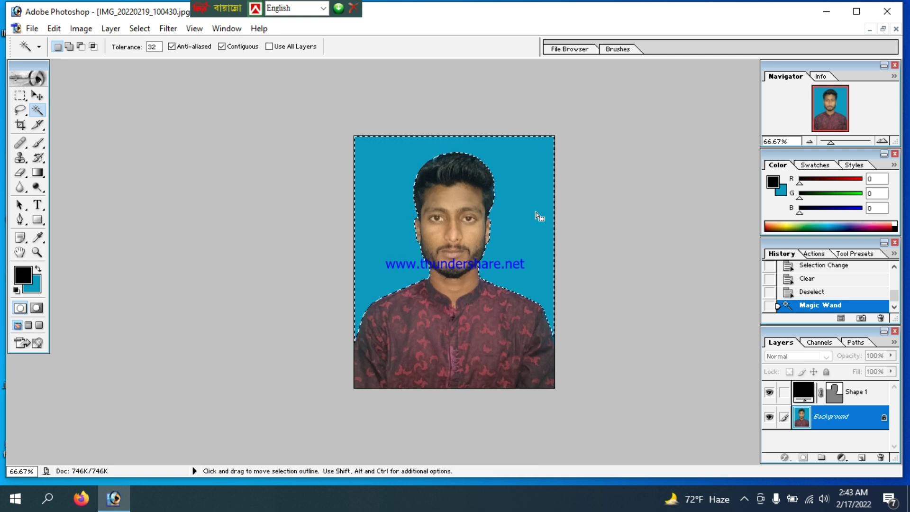
pyautogui.press('ctrl')
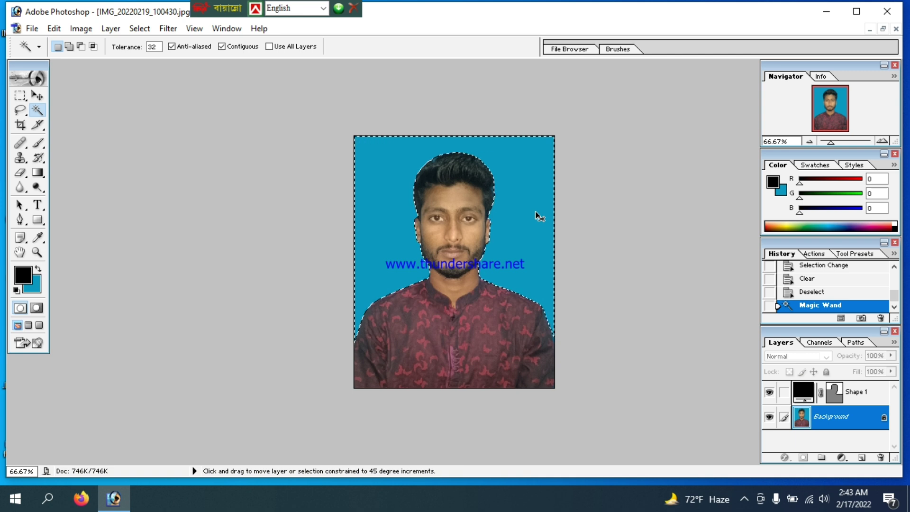
pyautogui.hotkey('ctrl', 'shift', 'i')
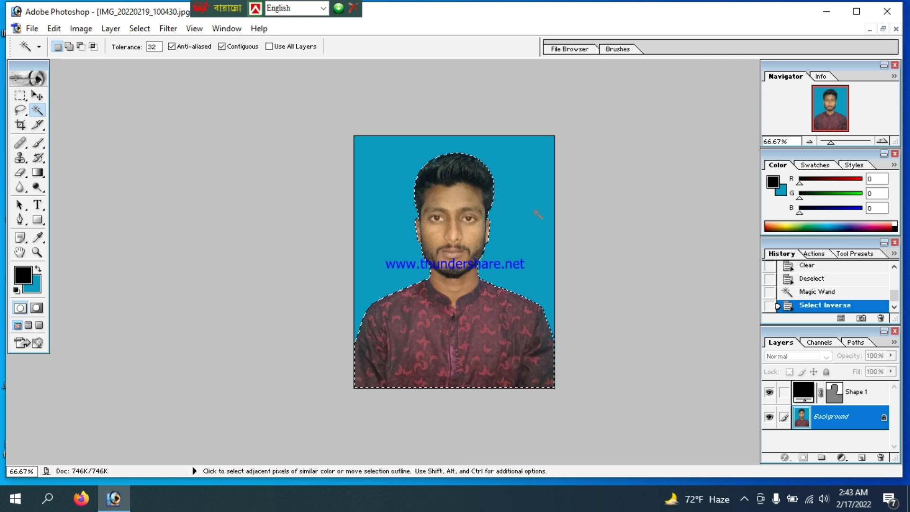
# - Brighten the selected man with Curves by raising the middle of the RGB curve slightly, and deselect
pyautogui.hotkey('ctrl', 'm')
pyautogui.moveTo(500, 134); pyautogui.dragTo(278, 102)
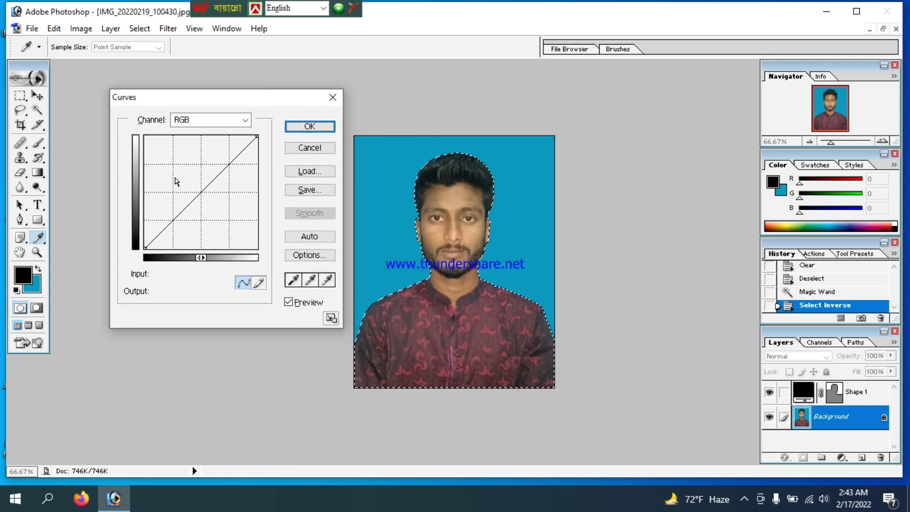
pyautogui.click(199, 190)
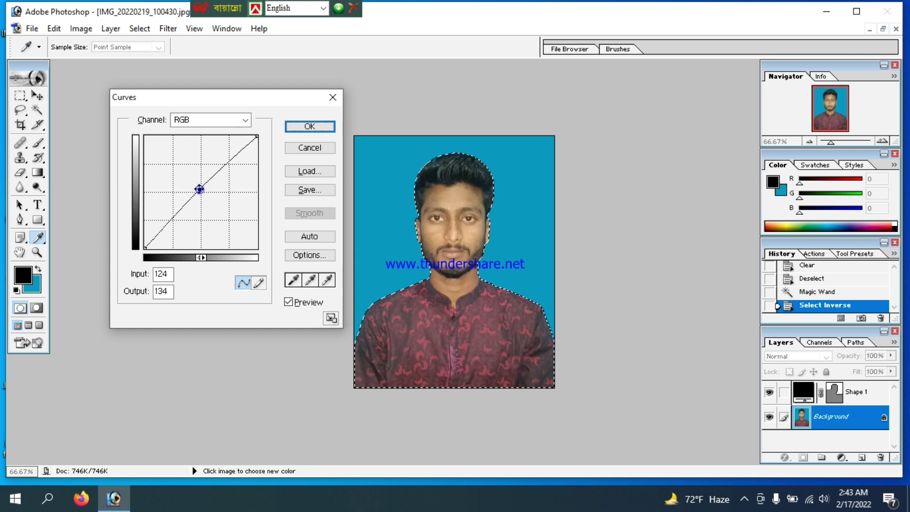
pyautogui.moveTo(199, 189); pyautogui.dragTo(197, 188)
pyautogui.click(306, 129)
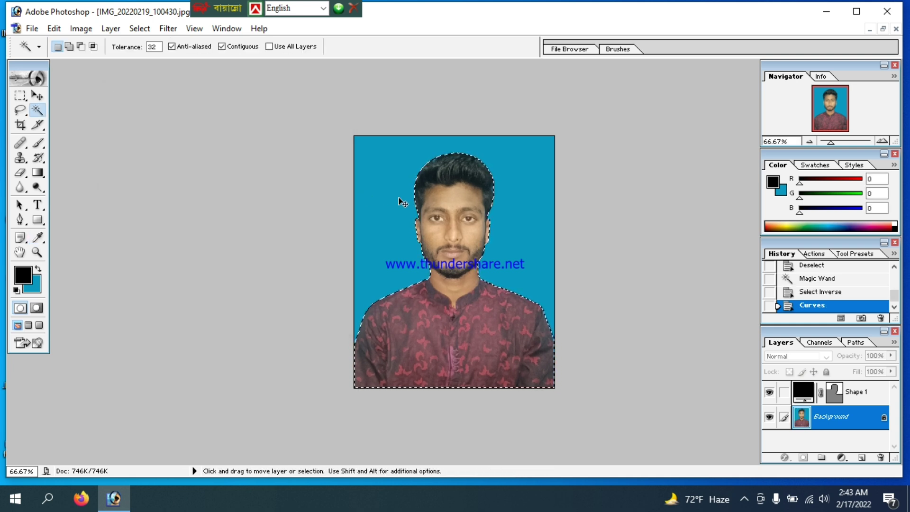
pyautogui.hotkey('ctrl', 'd')
# - Remove the dark spot beside the nostril using the Healing Brush at size 6, sampling clean skin from the cheek
pyautogui.scroll(5, 474, 283)
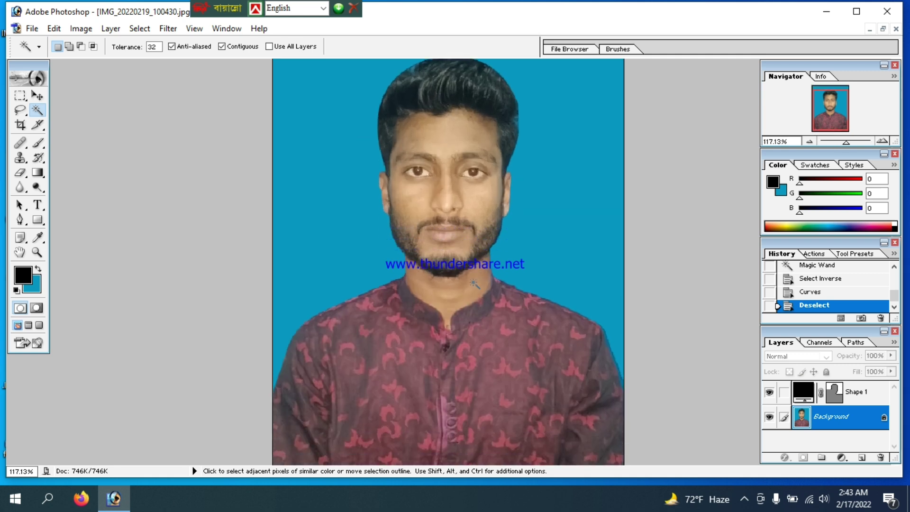
pyautogui.scroll(5, 473, 283)
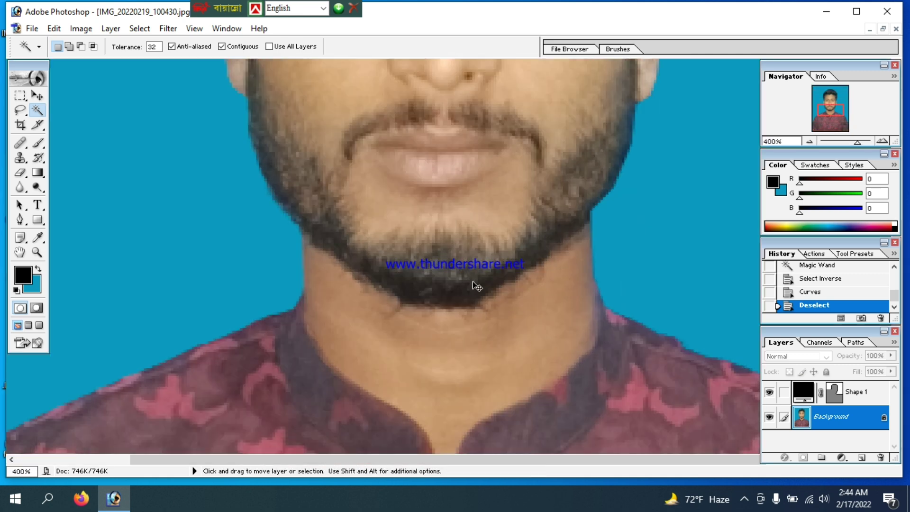
pyautogui.scroll(6, 473, 283)
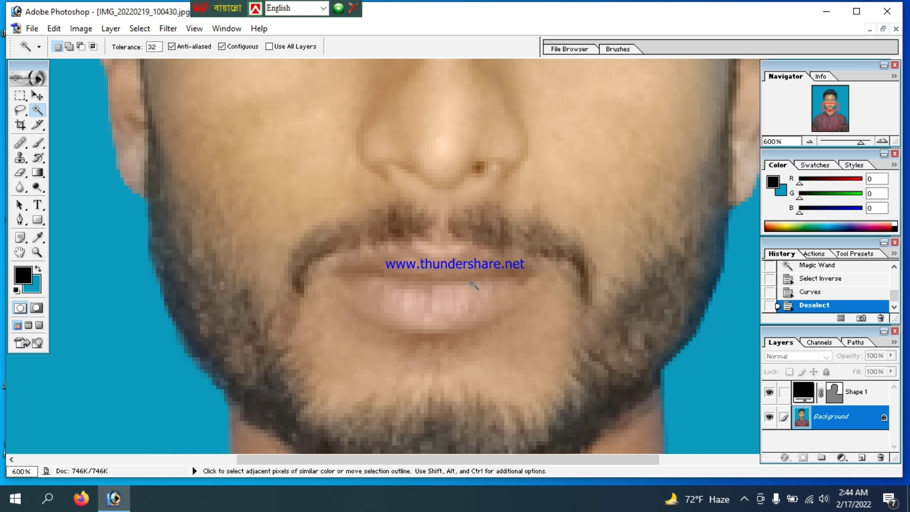
pyautogui.scroll(3, 384, 264)
pyautogui.scroll(-2, 535, 305)
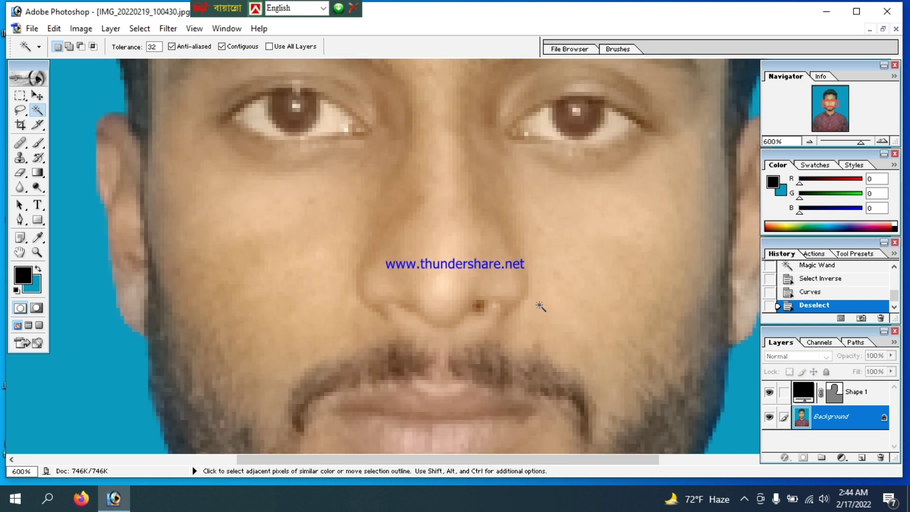
pyautogui.click(21, 144)
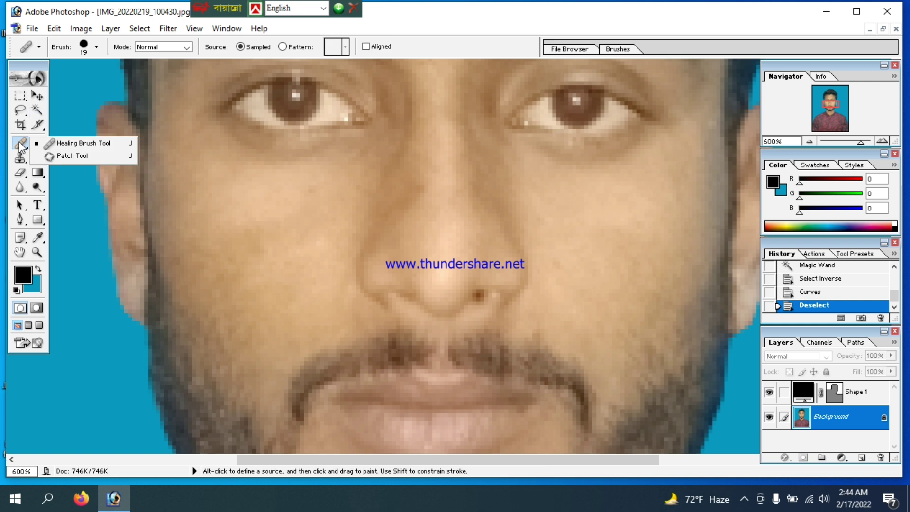
pyautogui.click(70, 144)
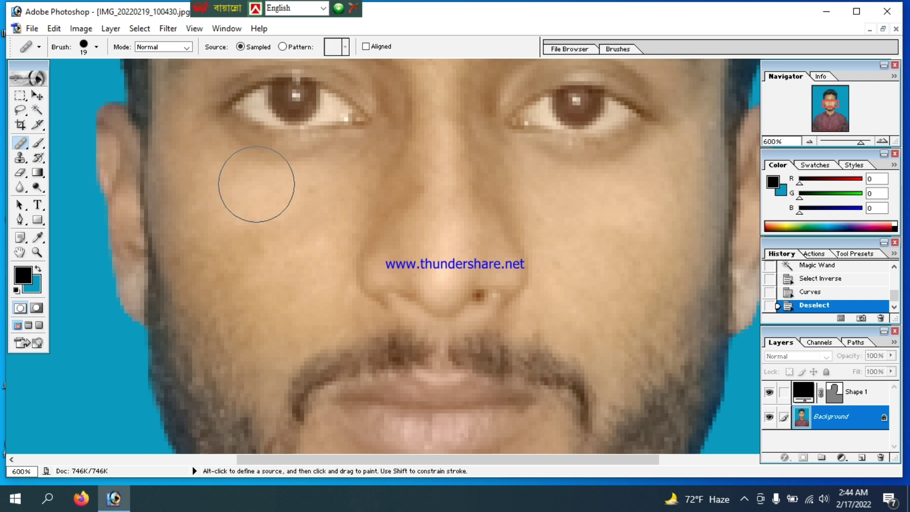
pyautogui.press('[')
pyautogui.press('[')
pyautogui.press('[')
pyautogui.press('[')
pyautogui.press('[')
pyautogui.press('[')
pyautogui.press('[')
pyautogui.press('[')
pyautogui.press('[')
pyautogui.press('[')
pyautogui.press('[')
pyautogui.press('[')
pyautogui.press('[')
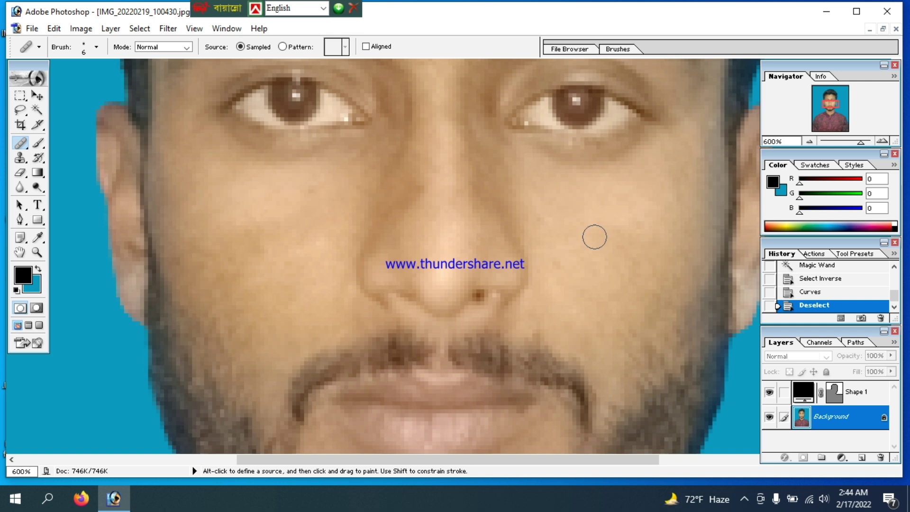
pyautogui.keyDown('alt'); pyautogui.click(594, 236); pyautogui.keyUp('alt')
pyautogui.click(486, 300)
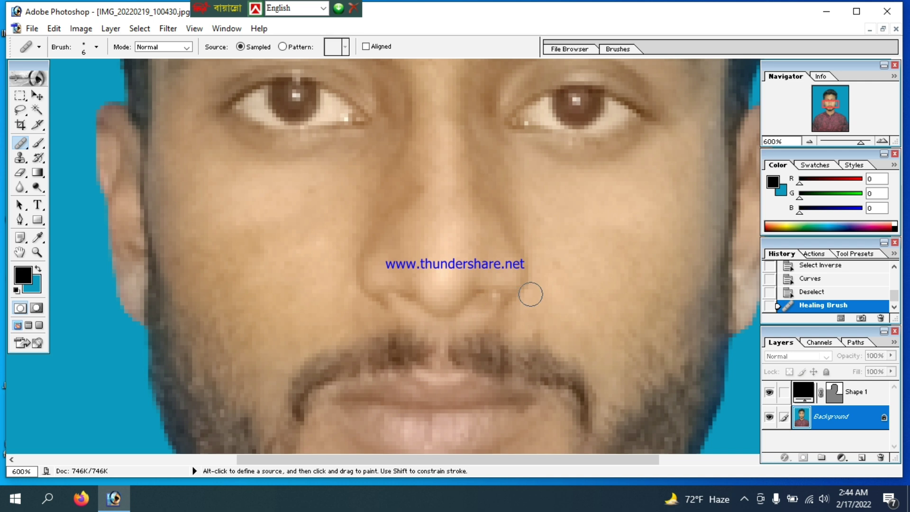
# - Examine the face, neck and shoulders for remaining blemishes after the spot removal
pyautogui.scroll(-1, 551, 289)
pyautogui.scroll(2, 325, 292)
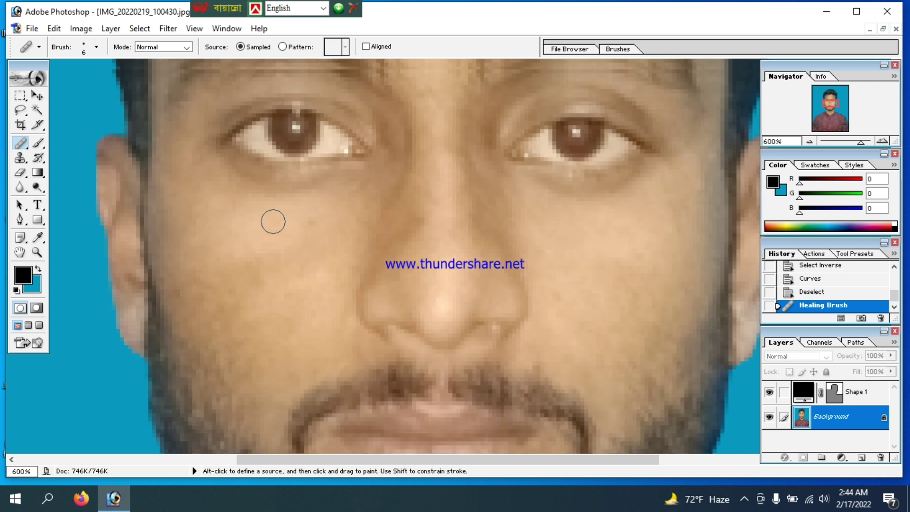
pyautogui.scroll(-5, 647, 284)
pyautogui.scroll(-2, 607, 318)
pyautogui.hotkey('ctrl', '-')
pyautogui.hotkey('ctrl', '-')
pyautogui.hotkey('ctrl', '-')
pyautogui.hotkey('ctrl', '-')
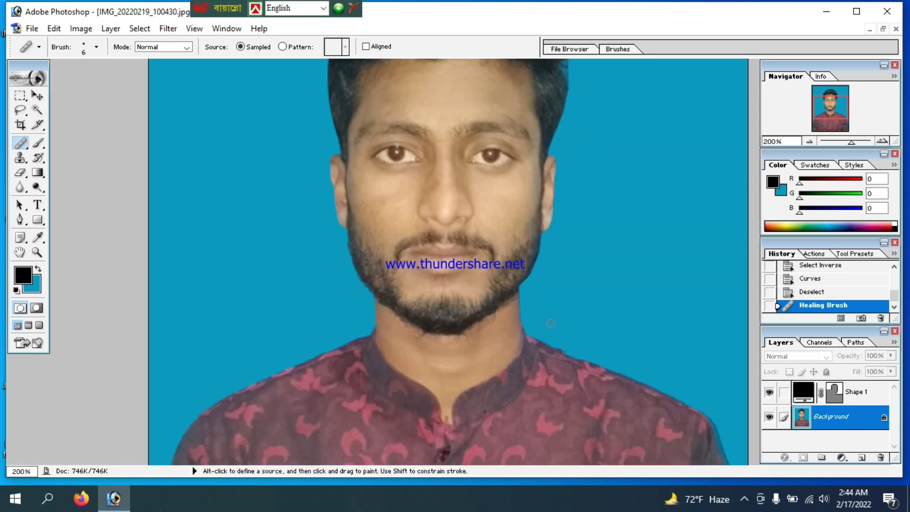
pyautogui.scroll(2, 551, 323)
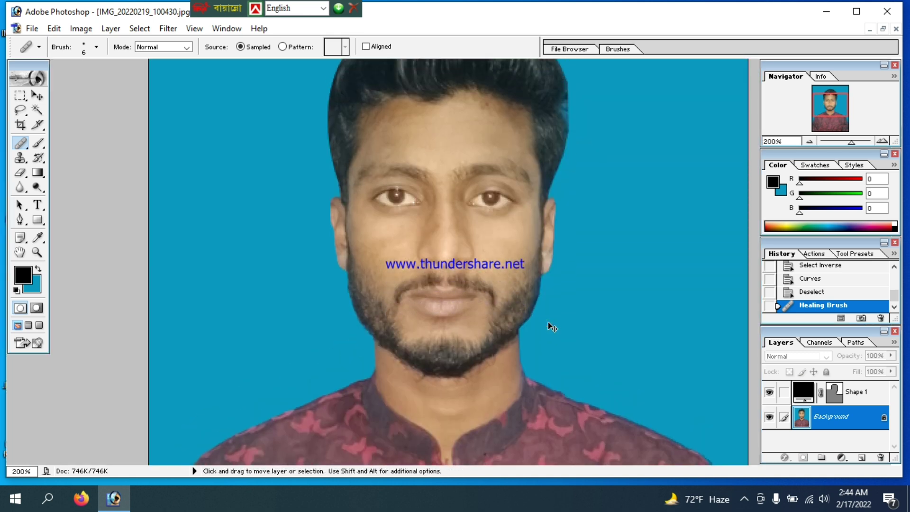
pyautogui.hotkey('ctrl', '+')
pyautogui.hotkey('ctrl', '+')
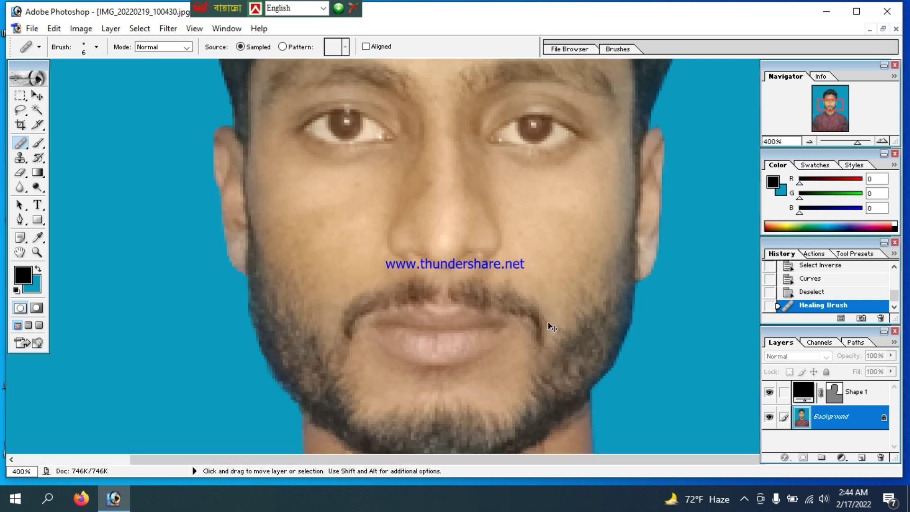
# - Sample the skin tone of the forehead just above the eyebrows as the foreground color (RGB 221, 185, 146)
pyautogui.scroll(7, 549, 326)
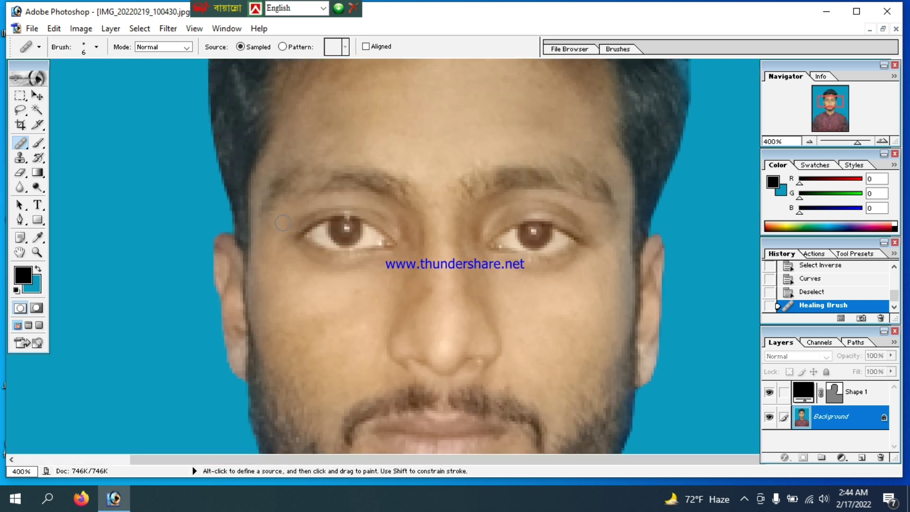
pyautogui.scroll(3, 509, 94)
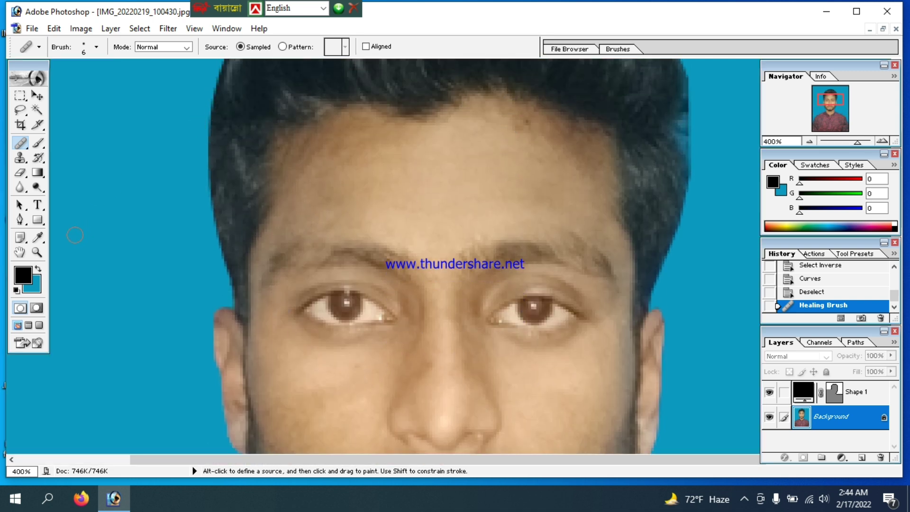
pyautogui.click(38, 237)
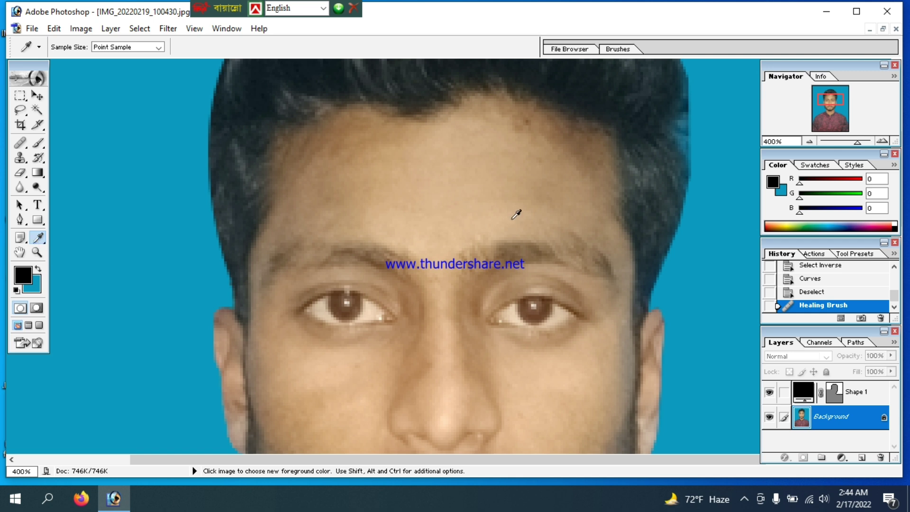
pyautogui.click(441, 228)
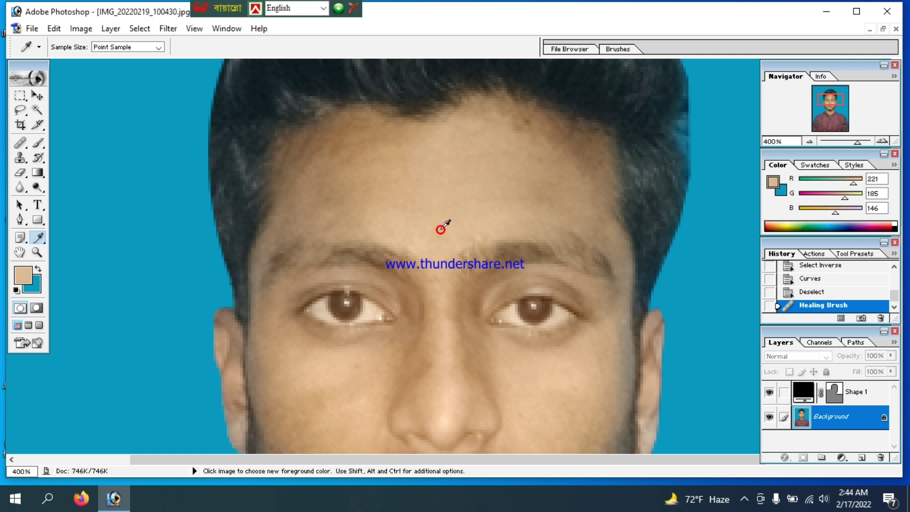
# - Set up the Brush tool for soft skin retouching with 20% opacity and 20% flow
pyautogui.click(32, 146)
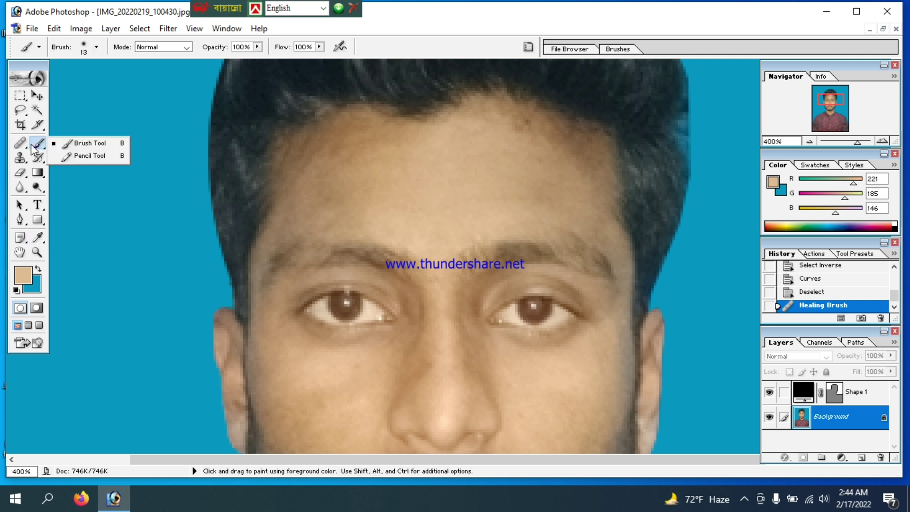
pyautogui.scroll(-1, 367, 167)
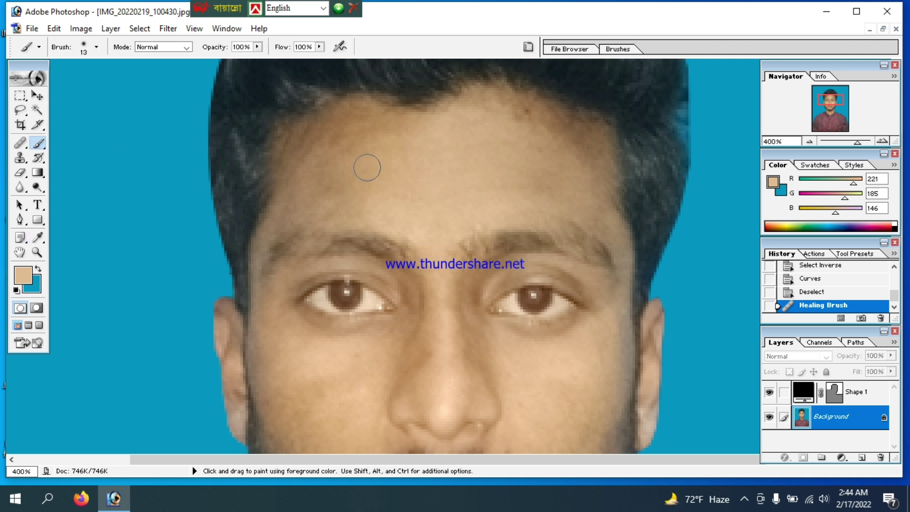
pyautogui.scroll(1, 367, 168)
pyautogui.click(406, 147)
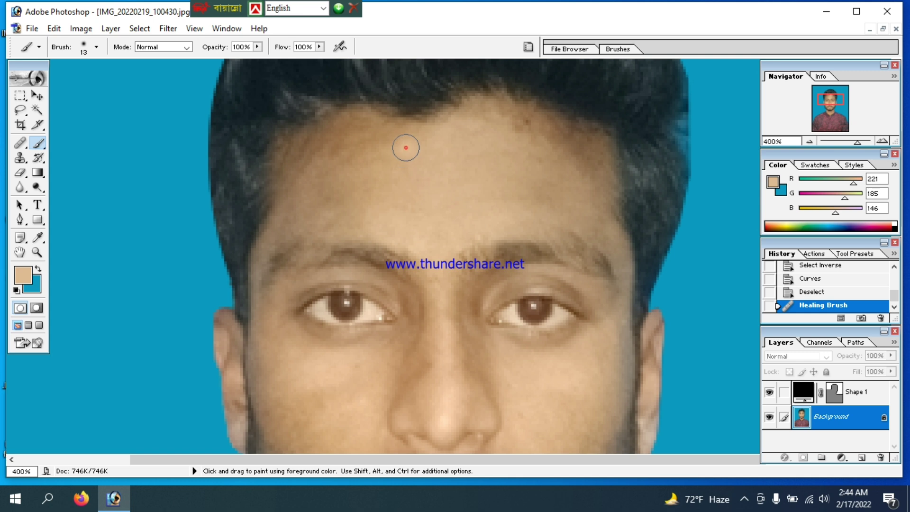
pyautogui.hotkey('ctrl', 'z')
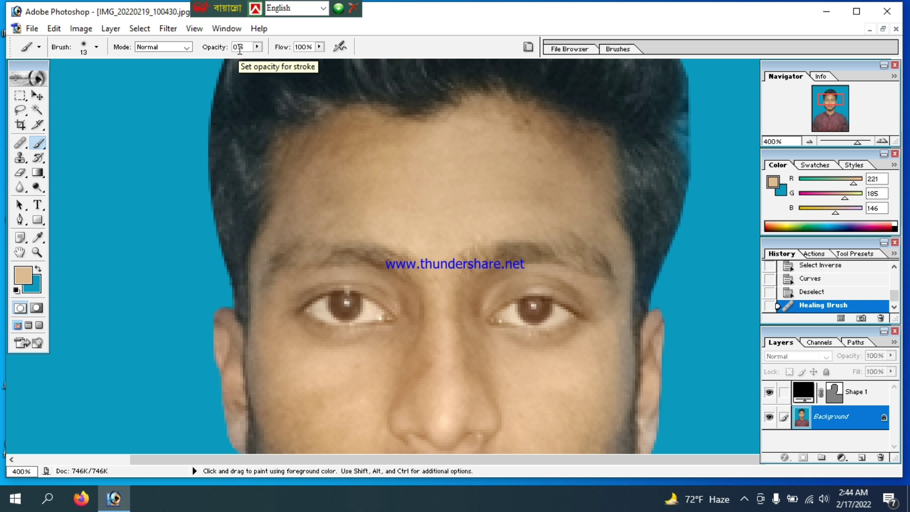
pyautogui.doubleClick(240, 49)
pyautogui.write('25')
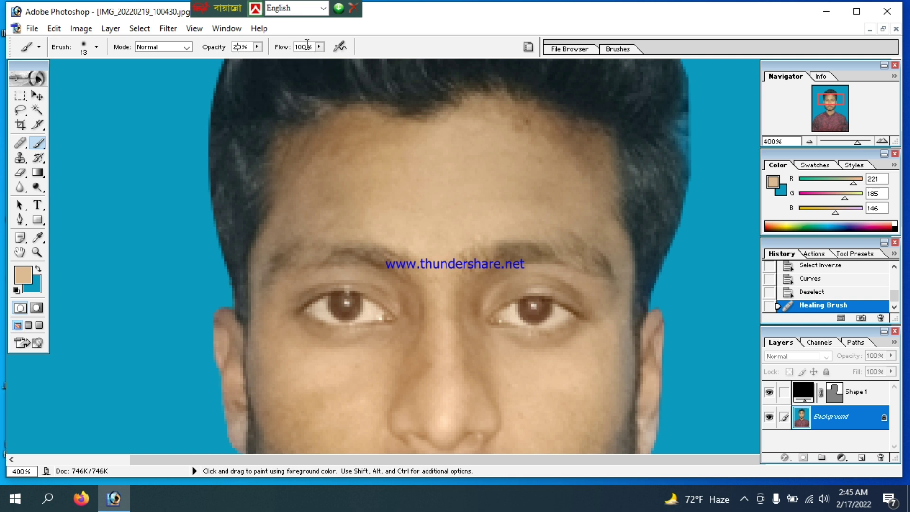
pyautogui.press('BackSpace')
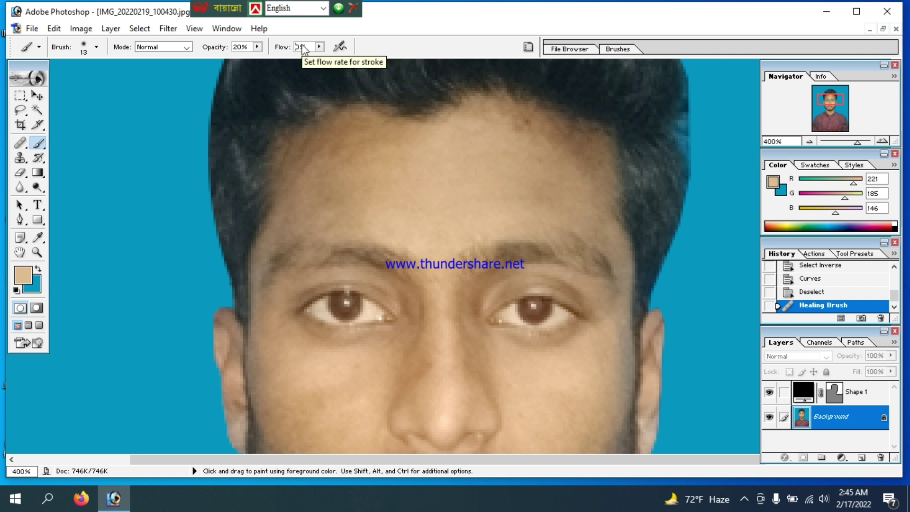
pyautogui.write('2')
# - Even out the forehead with size 30 brush strokes of the sampled skin tone, and merge the visible layers
pyautogui.scroll(2, 382, 219)
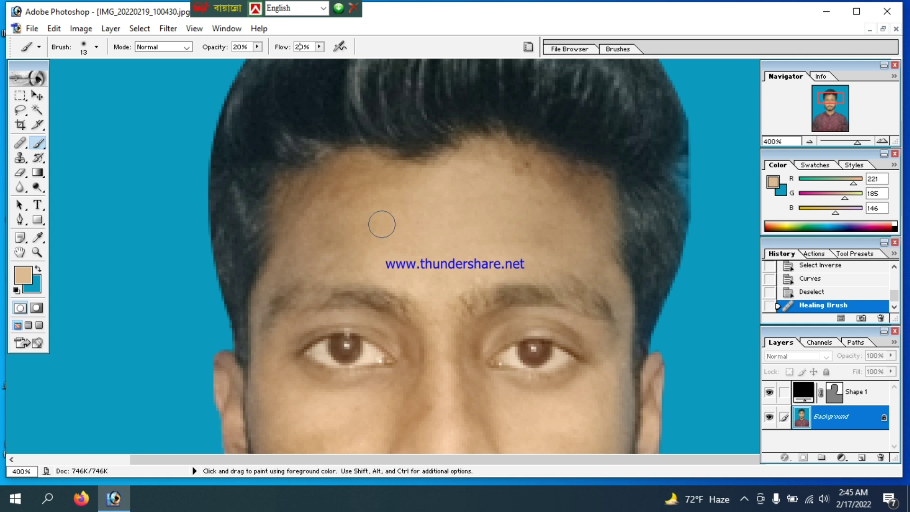
pyautogui.click(421, 195)
pyautogui.press(']')
pyautogui.press(']')
pyautogui.press(']')
pyautogui.press('[')
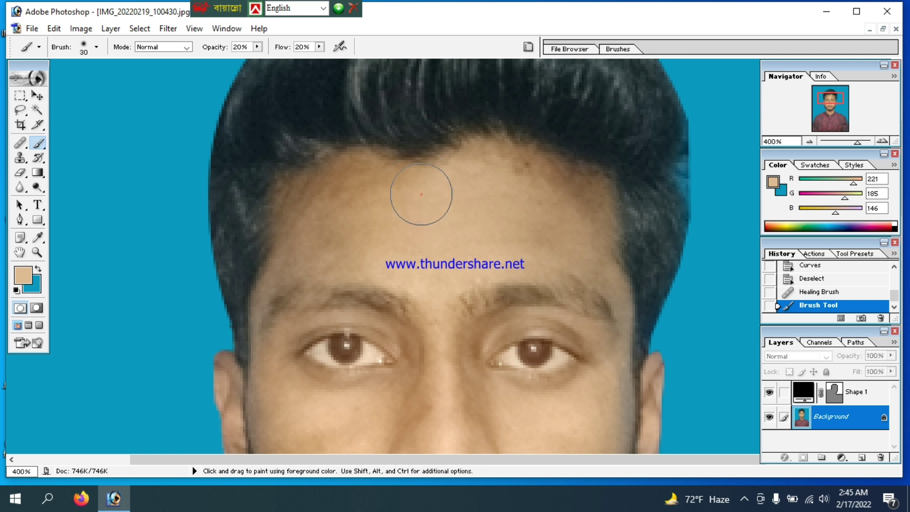
pyautogui.moveTo(376, 204); pyautogui.dragTo(362, 223)
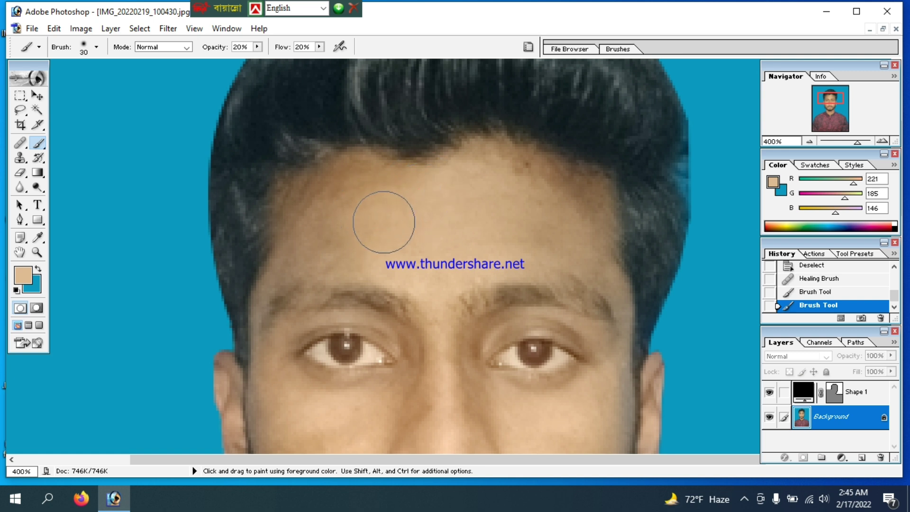
pyautogui.moveTo(566, 238); pyautogui.dragTo(593, 245)
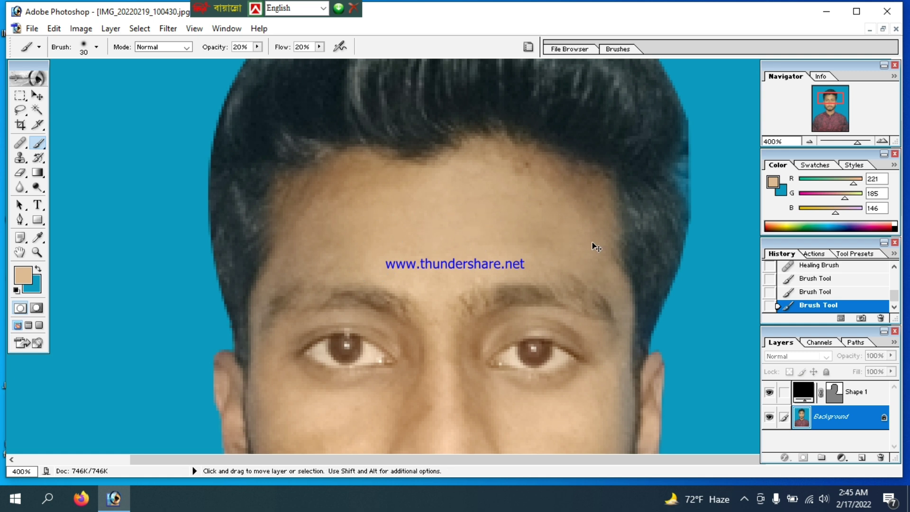
pyautogui.hotkey('ctrl', 'shift', 'e')
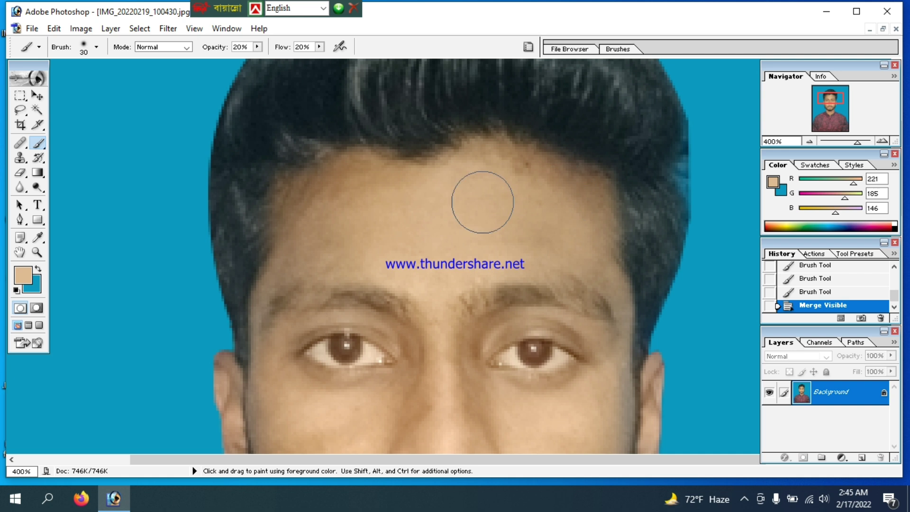
pyautogui.moveTo(365, 197); pyautogui.dragTo(362, 189)
# - Even out the skin on both cheeks with soft size 30 brush strokes of the sampled skin tone
pyautogui.scroll(-6, 441, 181)
pyautogui.moveTo(538, 262)
pyautogui.mouseDown()
pyautogui.moveTo(558, 255)
pyautogui.moveTo(570, 286)
pyautogui.mouseUp()
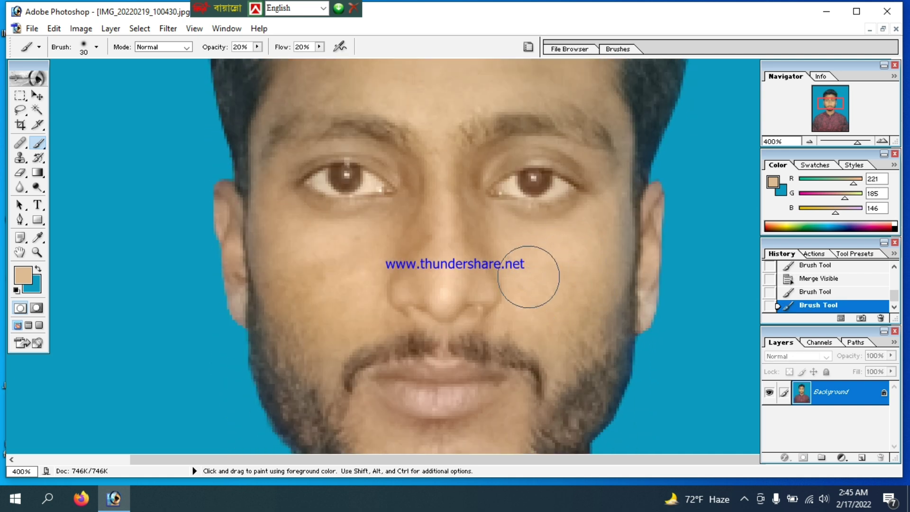
pyautogui.moveTo(556, 242)
pyautogui.mouseDown()
pyautogui.moveTo(572, 277)
pyautogui.moveTo(564, 315)
pyautogui.mouseUp()
pyautogui.moveTo(561, 265); pyautogui.dragTo(531, 252)
pyautogui.moveTo(359, 254)
pyautogui.mouseDown()
pyautogui.moveTo(307, 274)
pyautogui.moveTo(297, 259)
pyautogui.mouseUp()
# - Lighten the neck just below the beard with the soft skin-tone brush at size 30
pyautogui.scroll(-5, 497, 143)
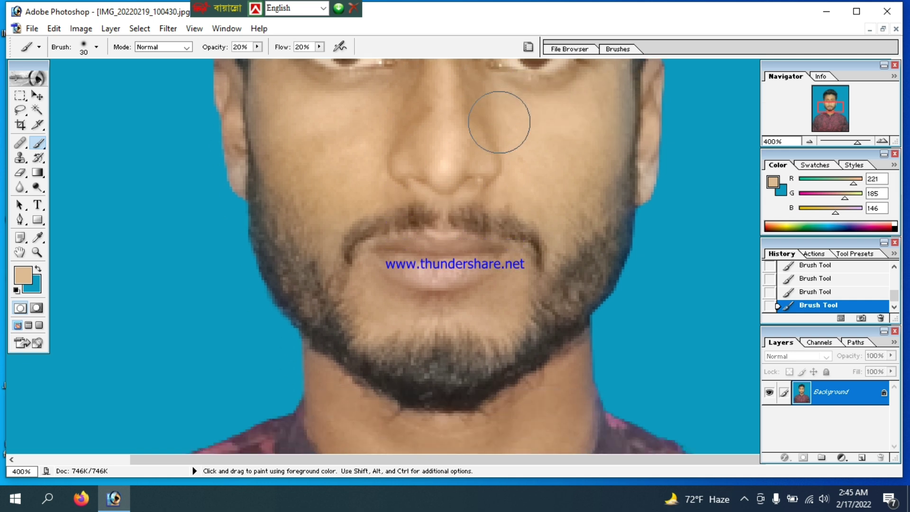
pyautogui.scroll(-2, 523, 330)
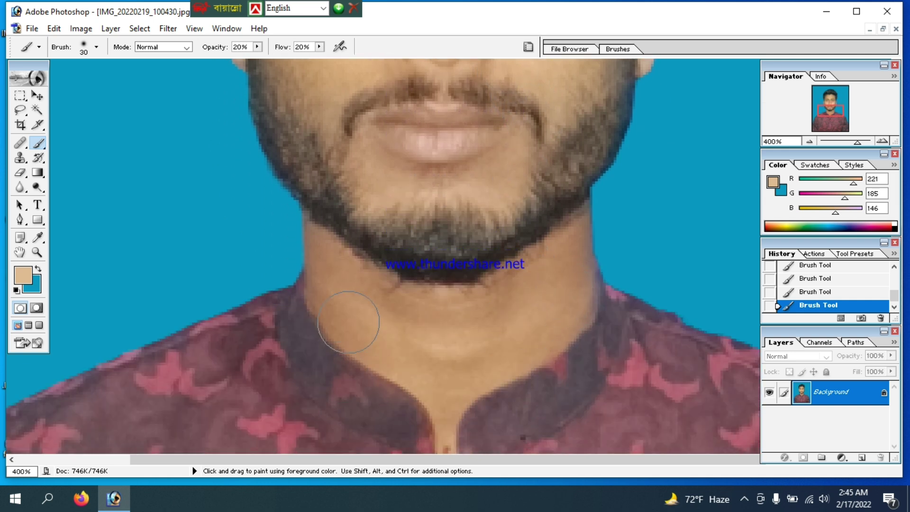
pyautogui.click(330, 265)
# - Brighten the whole merged portrait with Curves by raising the middle of the RGB curve slightly
pyautogui.press('ctrl')
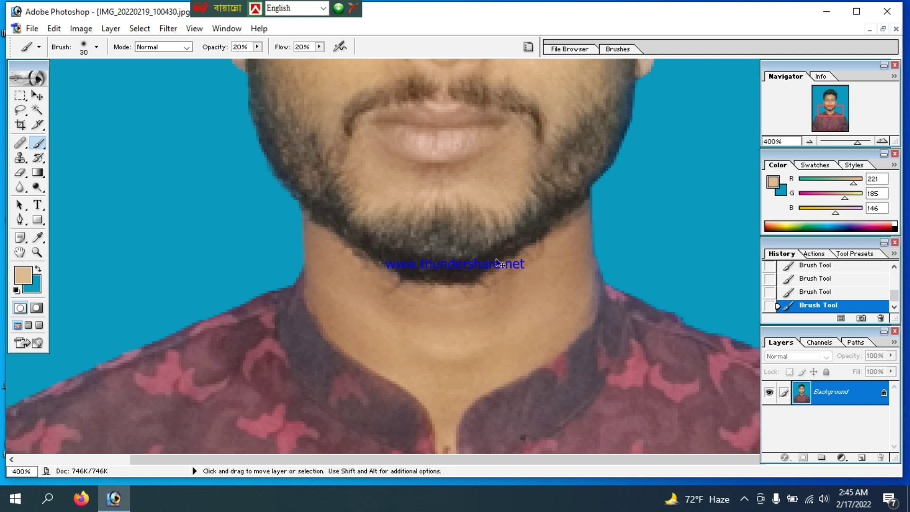
pyautogui.hotkey('ctrl', '-')
pyautogui.hotkey('ctrl', '-')
pyautogui.hotkey('ctrl', '-')
pyautogui.hotkey('ctrl', '-')
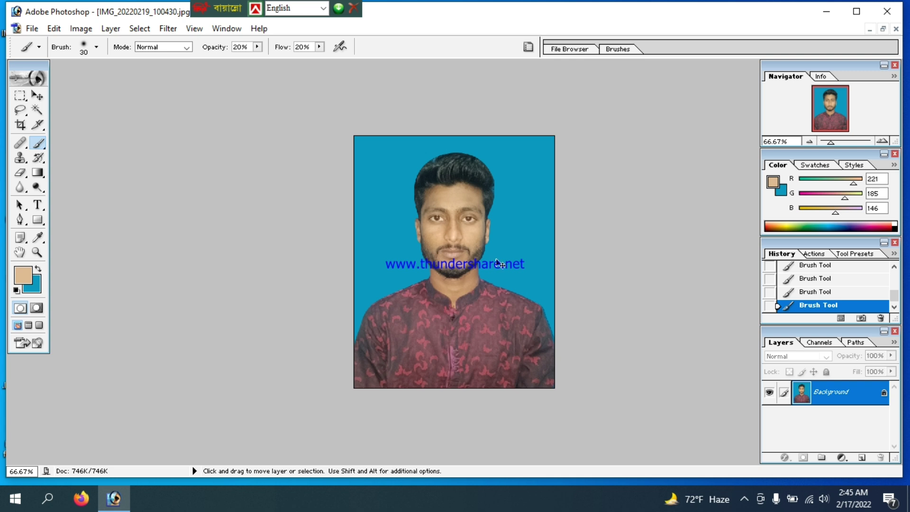
pyautogui.hotkey('ctrl', 'm')
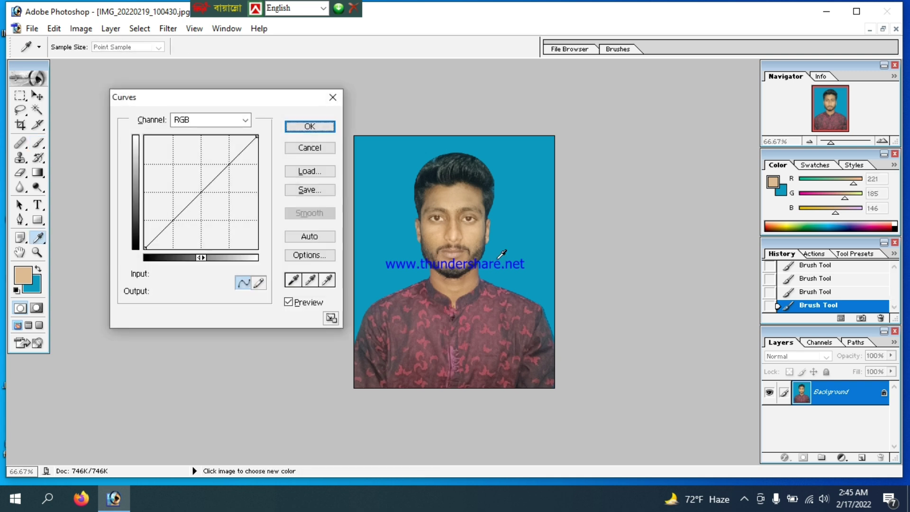
pyautogui.click(198, 186)
pyautogui.click(309, 126)
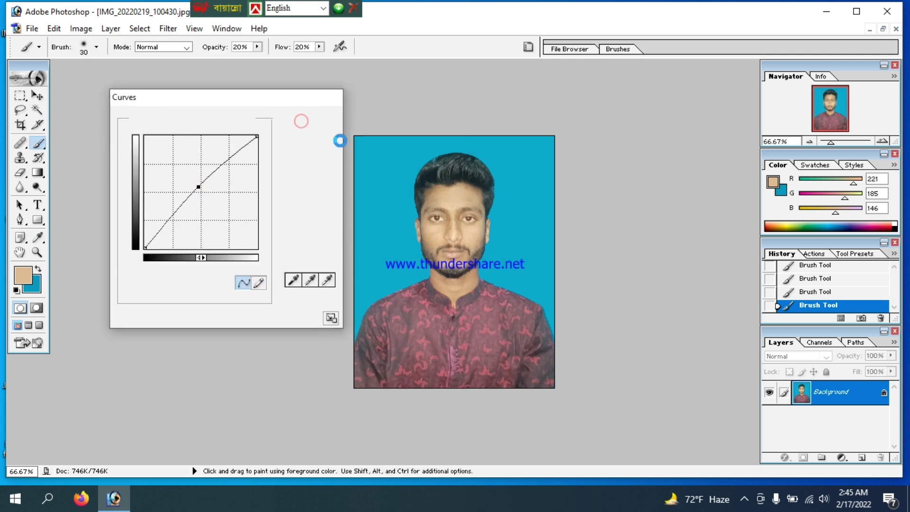
# - Select the backdrop around the man with the Magic Wand, clear it to the blue background color, and deselect
pyautogui.hotkey('ctrl', '0')
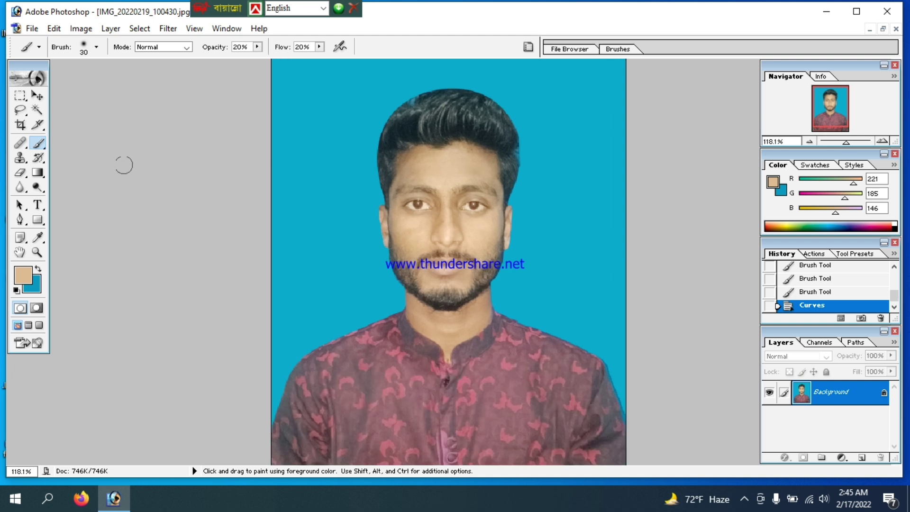
pyautogui.click(38, 110)
pyautogui.click(363, 125)
pyautogui.press('Delete')
pyautogui.hotkey('ctrl', 'd')
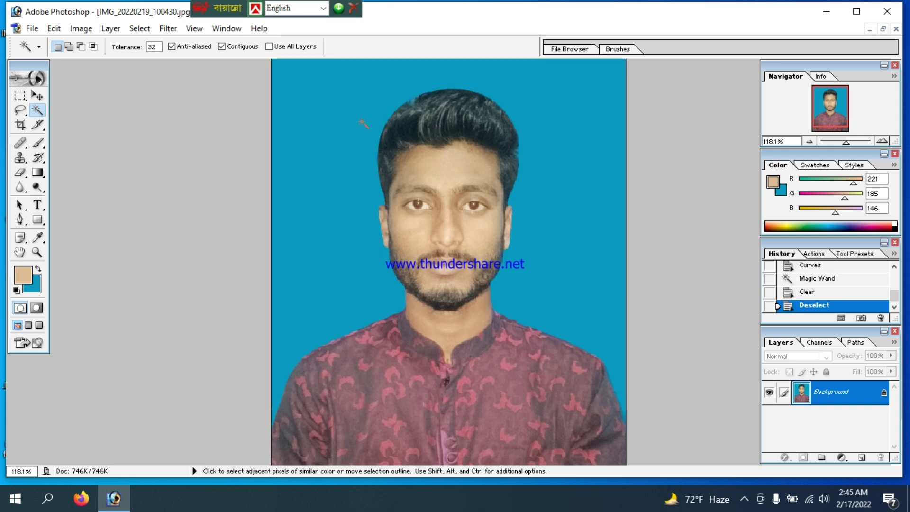
# - Examine the collar and shoulder edges against the blue backdrop up close
pyautogui.scroll(-2, 353, 126)
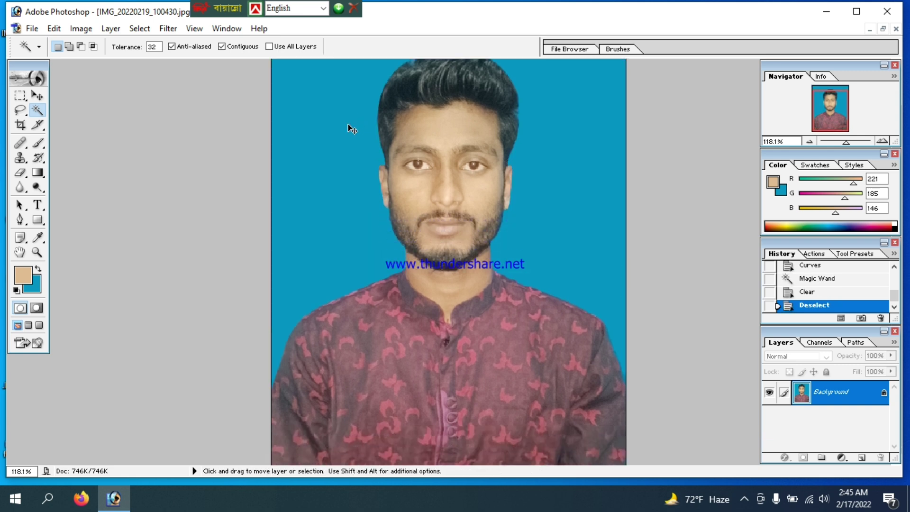
pyautogui.hotkey('ctrl', '+')
pyautogui.hotkey('ctrl', '+')
pyautogui.hotkey('ctrl', '+')
pyautogui.scroll(-3, 207, 207)
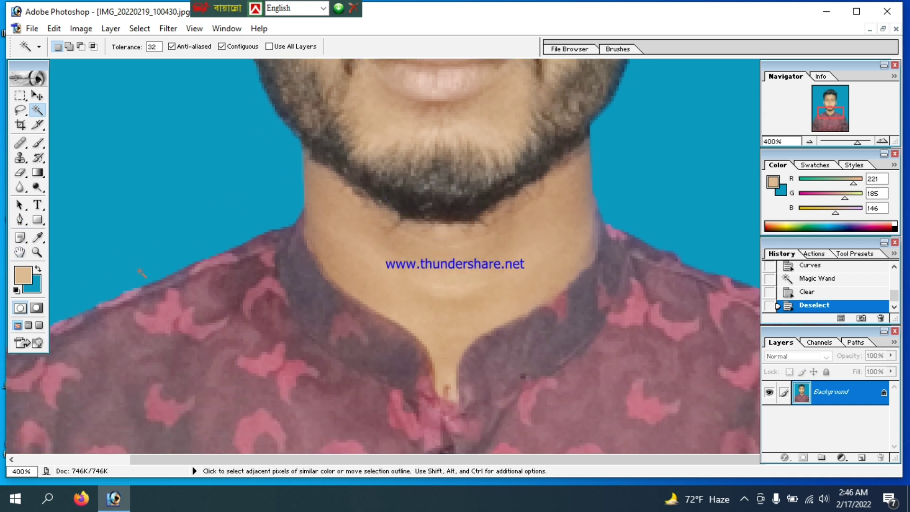
pyautogui.scroll(-1, 122, 271)
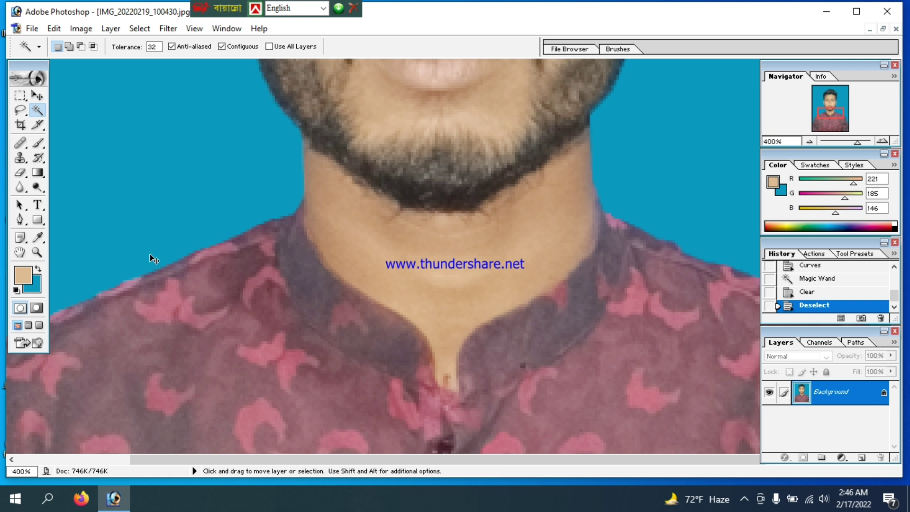
pyautogui.hotkey('ctrl', '-')
pyautogui.hotkey('ctrl', '-')
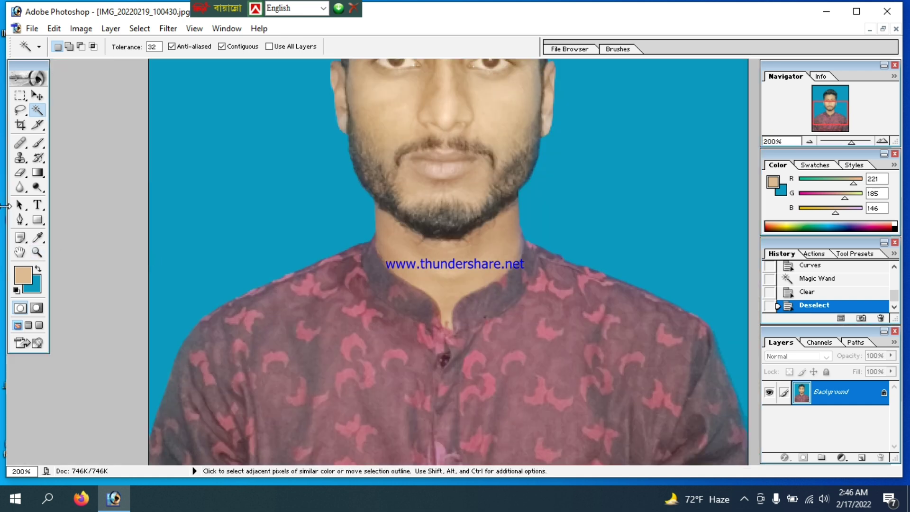
# - Soften the sleeve and shoulder edge on the image's left side with the Blur tool at 50% strength, reducing the brush to size 20
pyautogui.click(18, 188)
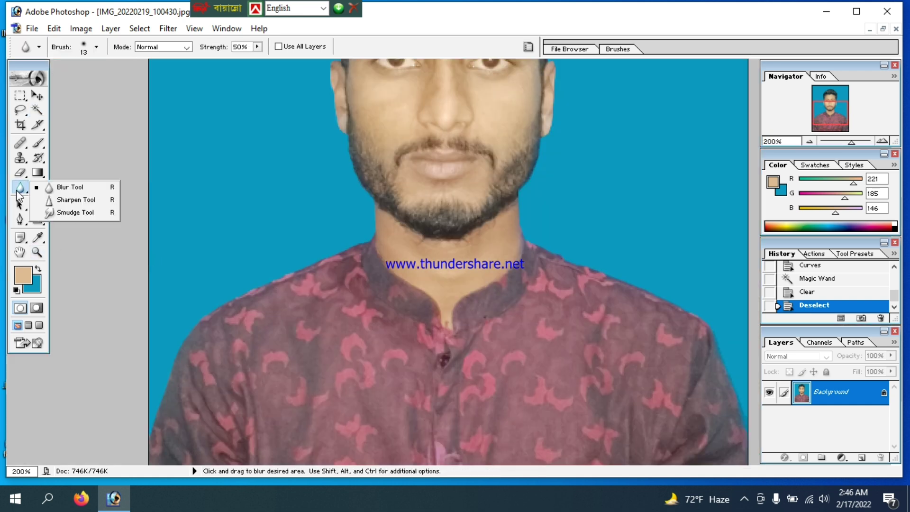
pyautogui.click(71, 188)
pyautogui.scroll(-2, 138, 262)
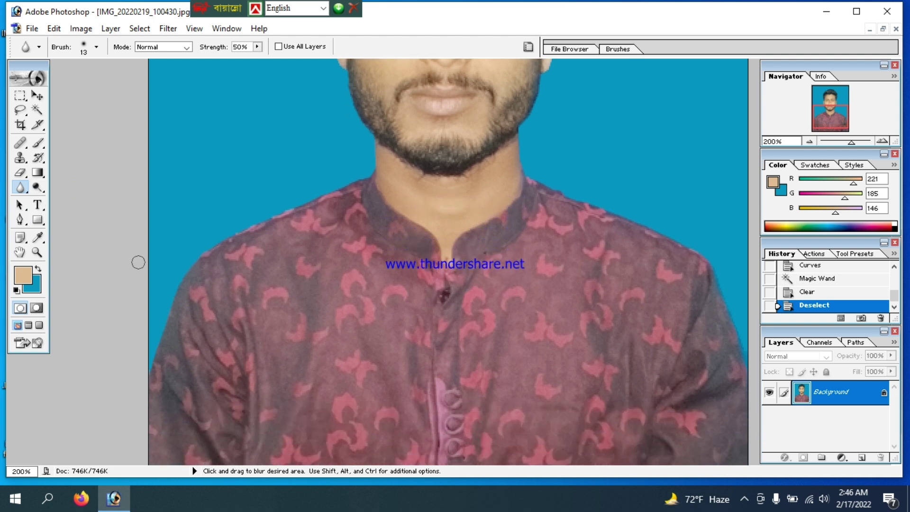
pyautogui.press(']')
pyautogui.press(']')
pyautogui.press(']')
pyautogui.moveTo(130, 403); pyautogui.dragTo(149, 355)
pyautogui.moveTo(142, 306); pyautogui.dragTo(173, 353)
pyautogui.press('[')
pyautogui.press('[')
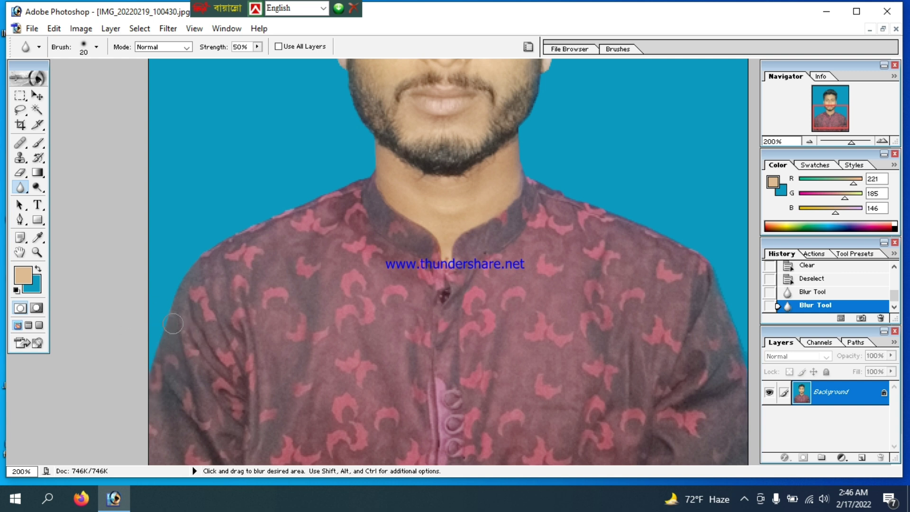
pyautogui.moveTo(232, 233); pyautogui.dragTo(270, 223)
# - Soften the man's outline against the backdrop along the neck, beard, ear and hair with the Blur tool at size 20
pyautogui.scroll(-3, 374, 172)
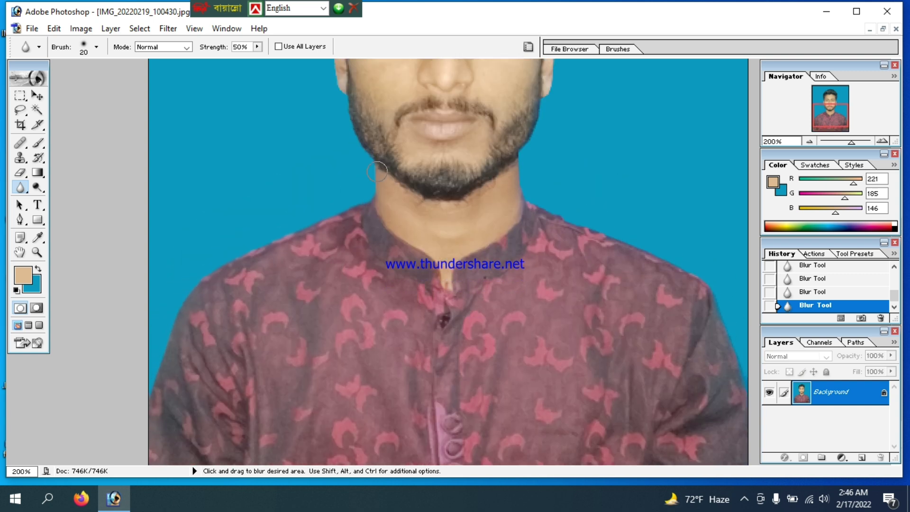
pyautogui.hotkey('ctrl', '+')
pyautogui.scroll(2, 377, 172)
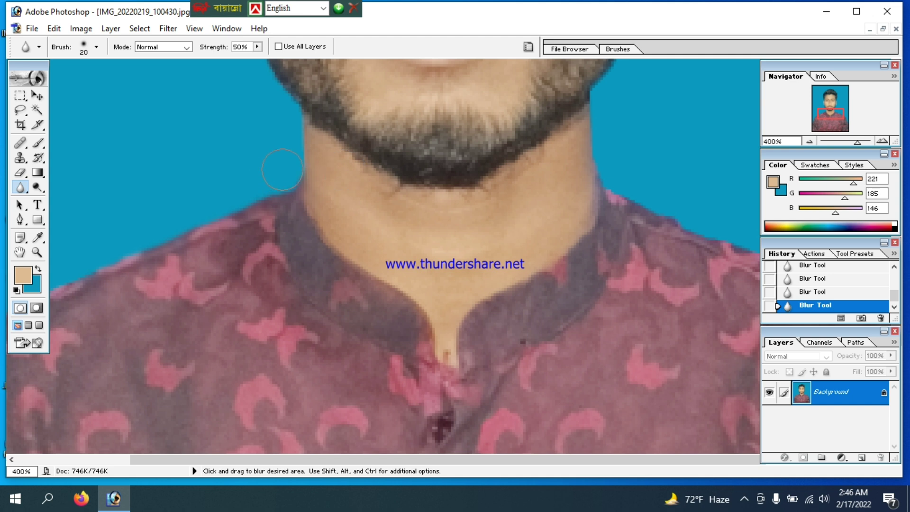
pyautogui.scroll(2, 302, 136)
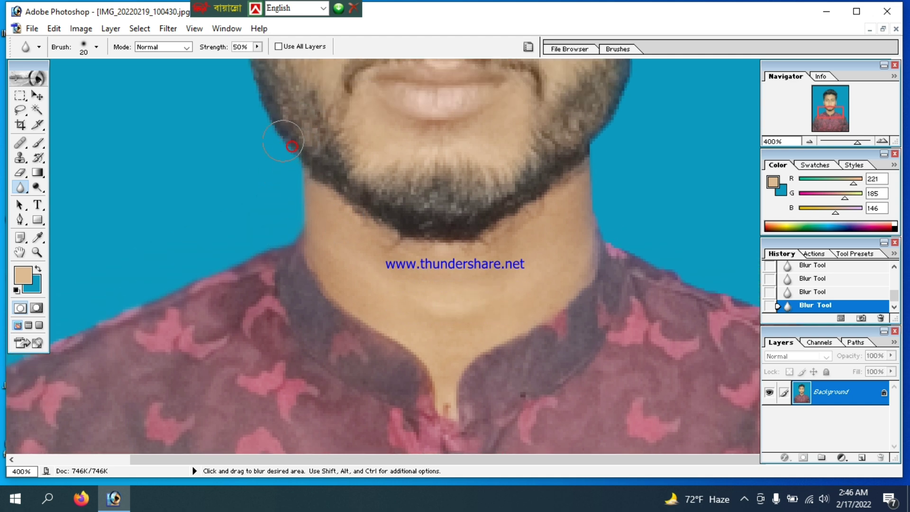
pyautogui.scroll(2, 259, 106)
pyautogui.scroll(2, 246, 97)
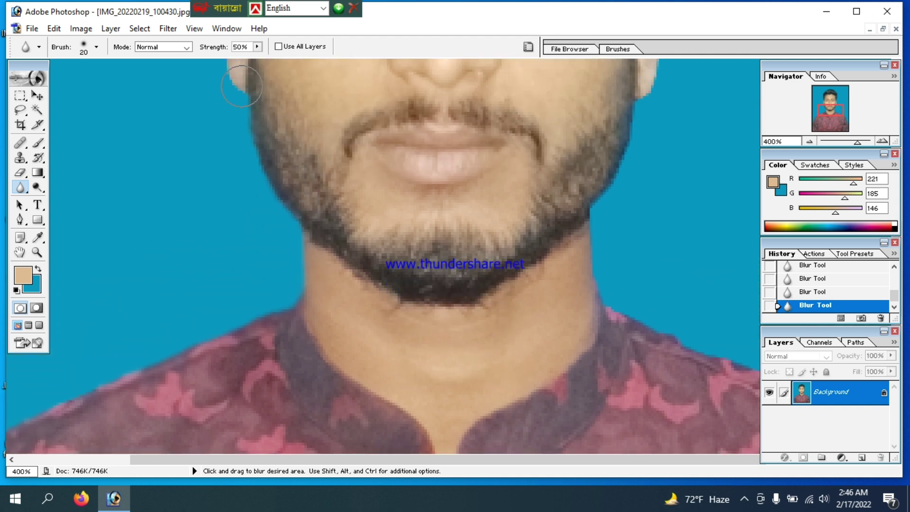
pyautogui.scroll(2, 232, 103)
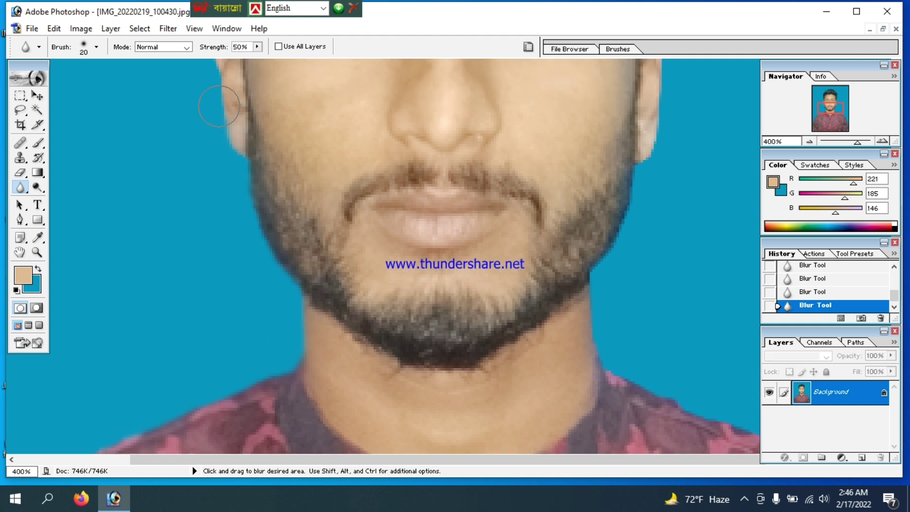
pyautogui.scroll(2, 220, 102)
pyautogui.scroll(1, 217, 77)
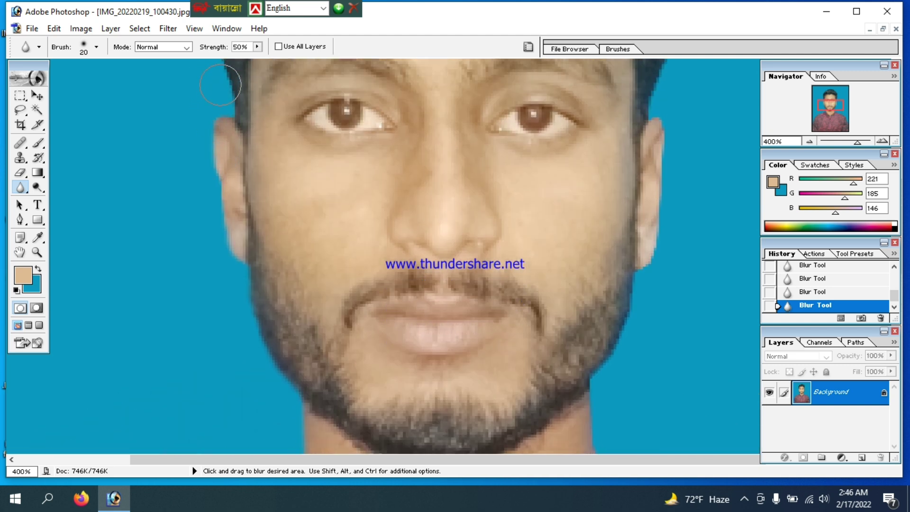
pyautogui.scroll(3, 223, 86)
pyautogui.hotkey('ctrl', '-')
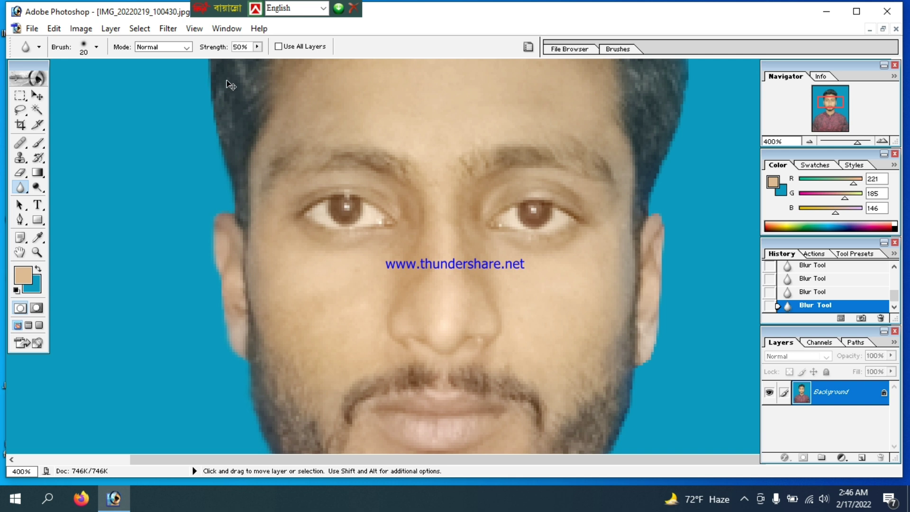
pyautogui.scroll(1, 249, 100)
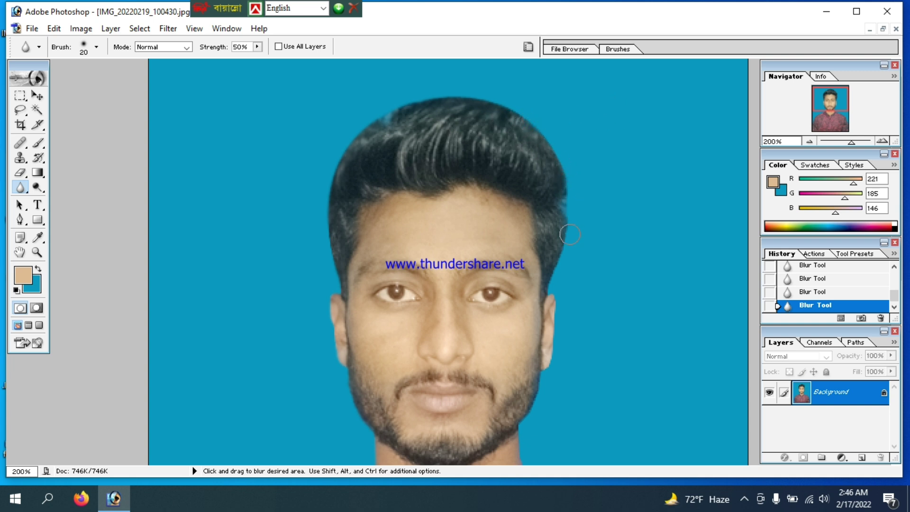
# - Examine the softened outline around the shoulders, neck and face at several magnifications
pyautogui.scroll(-6, 559, 317)
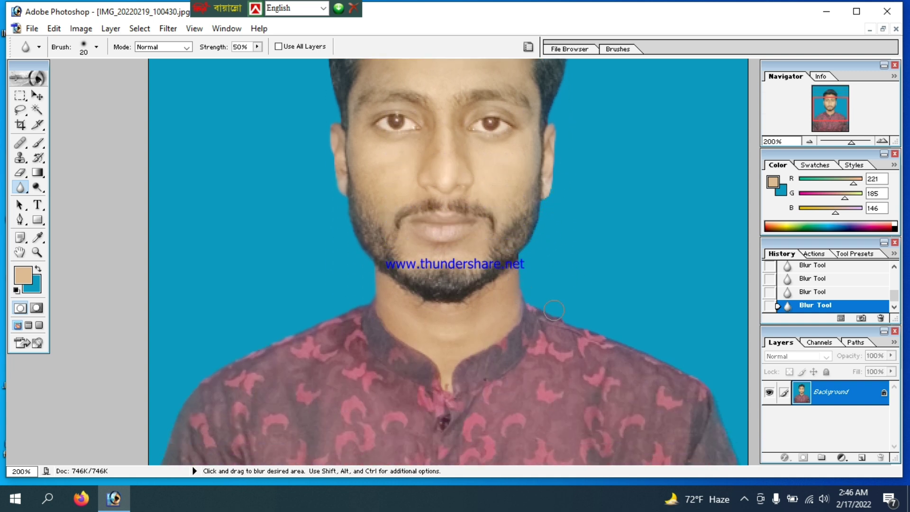
pyautogui.hotkey('ctrl', '-')
pyautogui.hotkey('ctrl', '-')
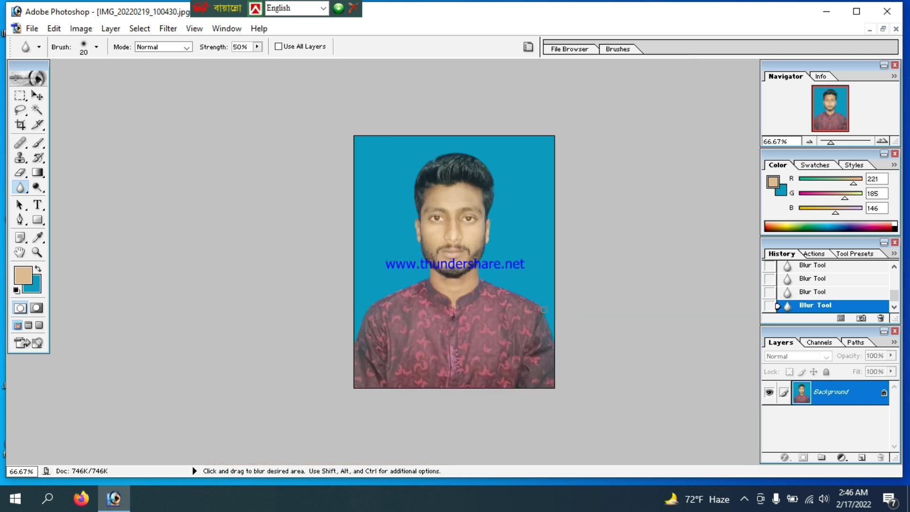
pyautogui.scroll(3, 610, 270)
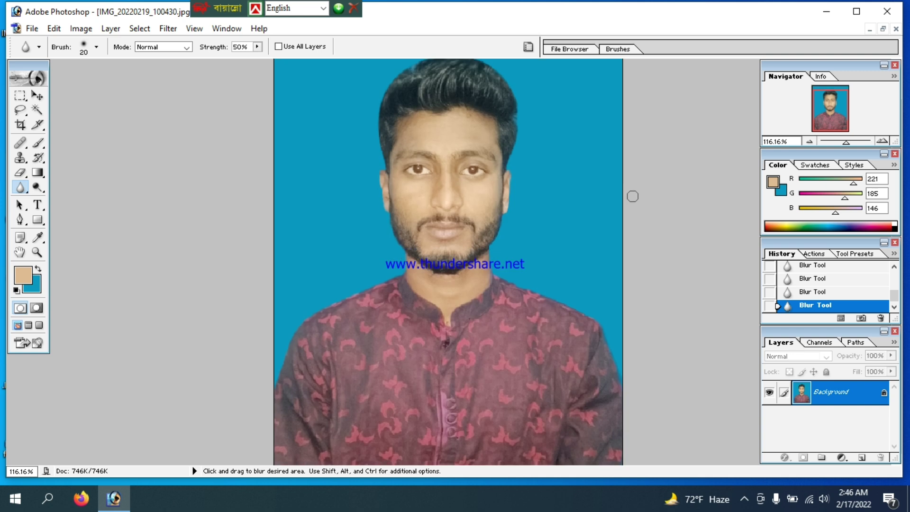
pyautogui.scroll(1, 631, 197)
pyautogui.scroll(2, 630, 197)
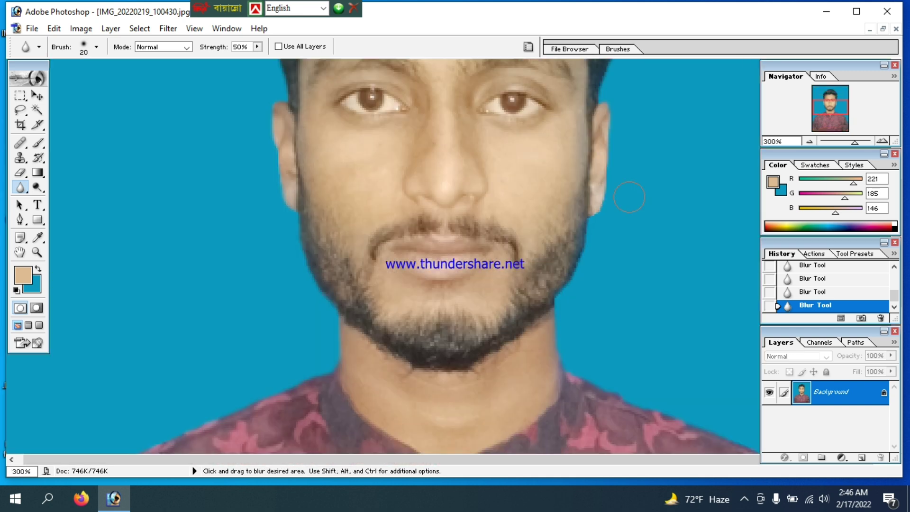
pyautogui.scroll(4, 629, 197)
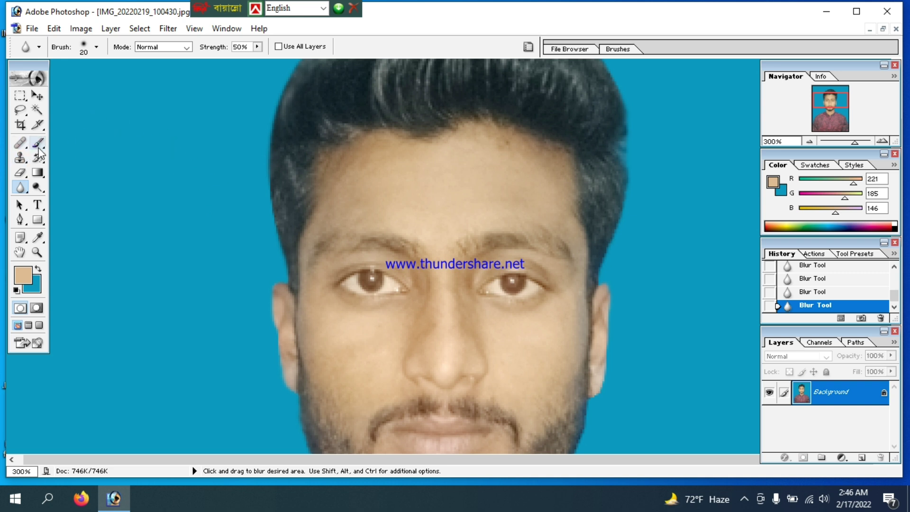
# - Darken the pupils of both eyes with the Burn tool at brush size 10, Midtones range and 50% exposure
pyautogui.click(37, 188)
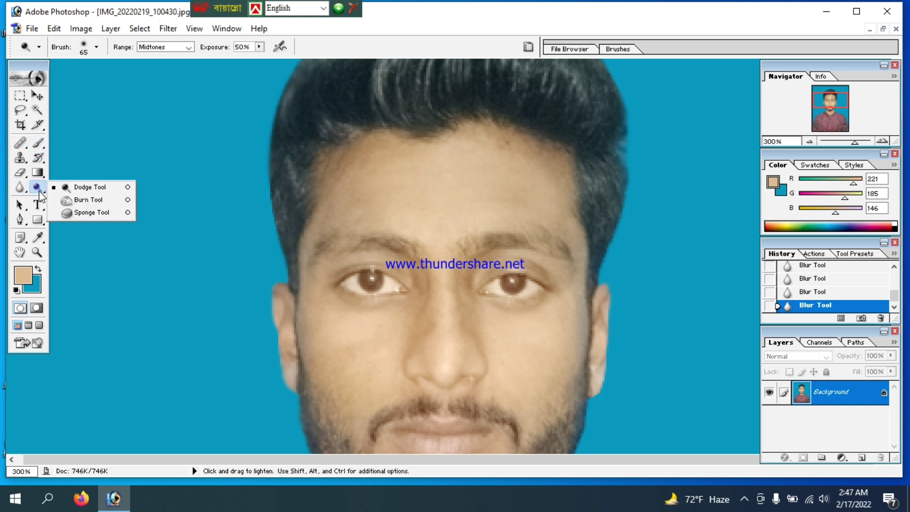
pyautogui.click(89, 200)
pyautogui.press('[')
pyautogui.press('[')
pyautogui.press('[')
pyautogui.press('[')
pyautogui.press('[')
pyautogui.press('[')
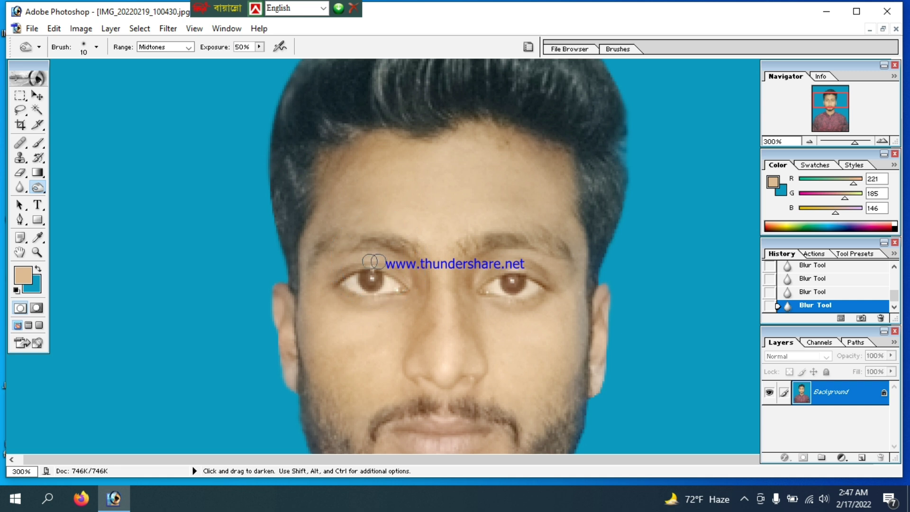
pyautogui.click(371, 280)
pyautogui.click(370, 280)
pyautogui.click(371, 280)
pyautogui.click(370, 280)
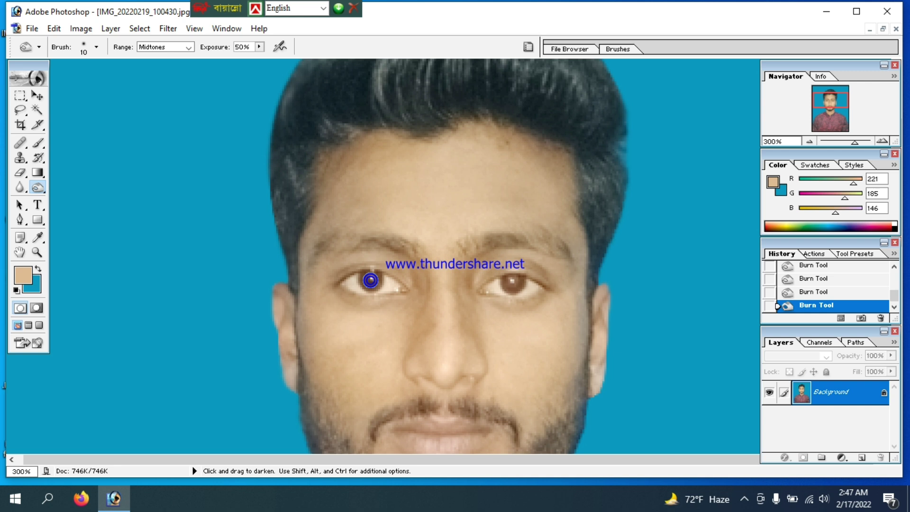
pyautogui.click(512, 286)
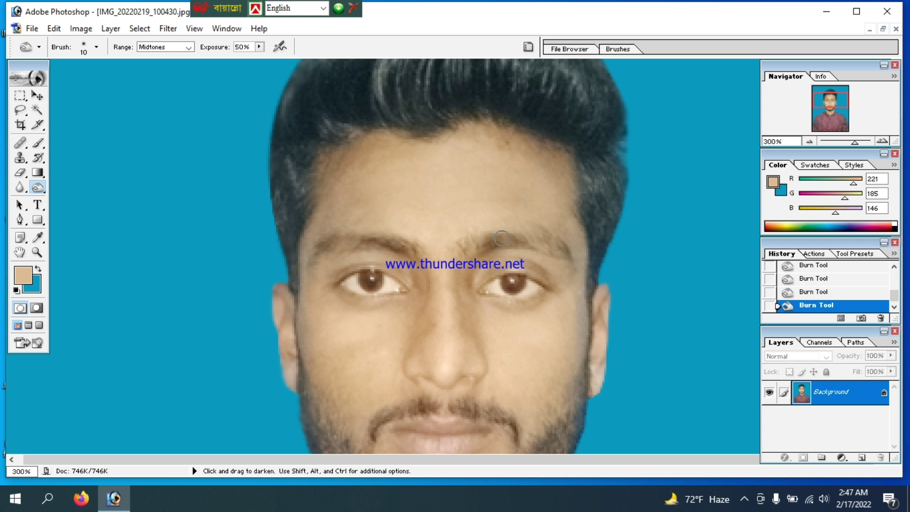
# - Trace the upper edge of the lips with the Pen tool from one corner of the mouth to the other
pyautogui.scroll(-3, 568, 236)
pyautogui.scroll(-5, 568, 236)
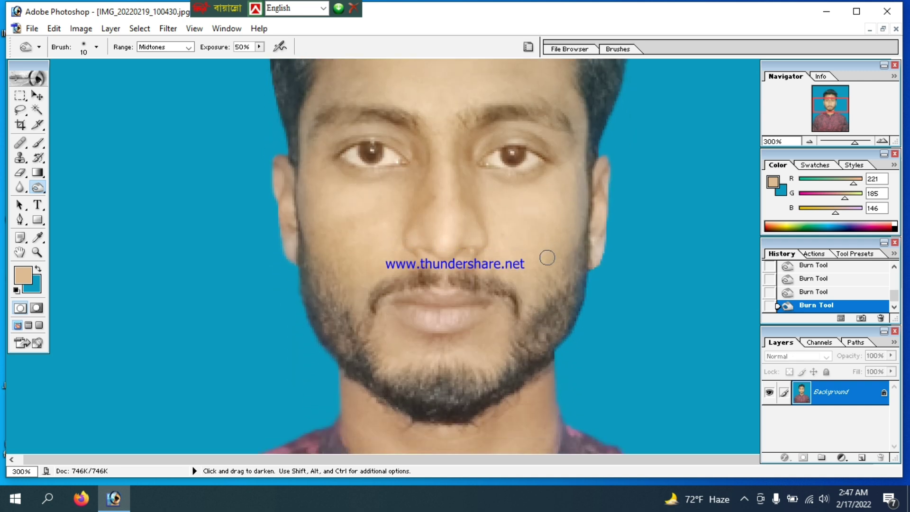
pyautogui.scroll(2, 544, 258)
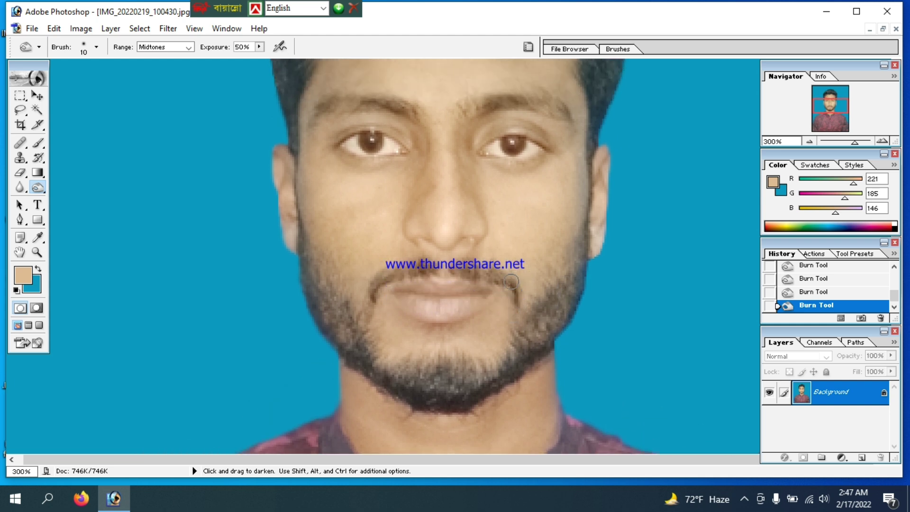
pyautogui.scroll(-2, 513, 287)
pyautogui.hotkey('ctrl', '+')
pyautogui.hotkey('ctrl', '+')
pyautogui.hotkey('ctrl', '+')
pyautogui.hotkey('ctrl', '+')
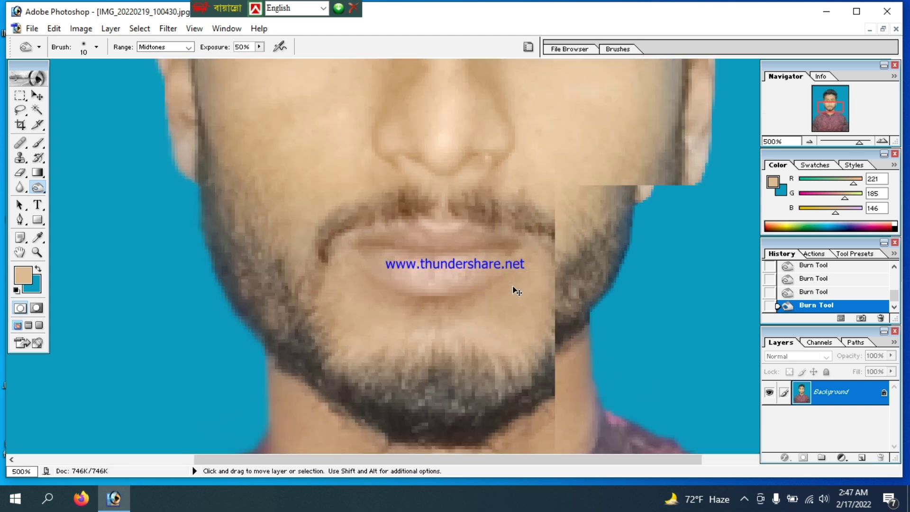
pyautogui.scroll(2, 513, 287)
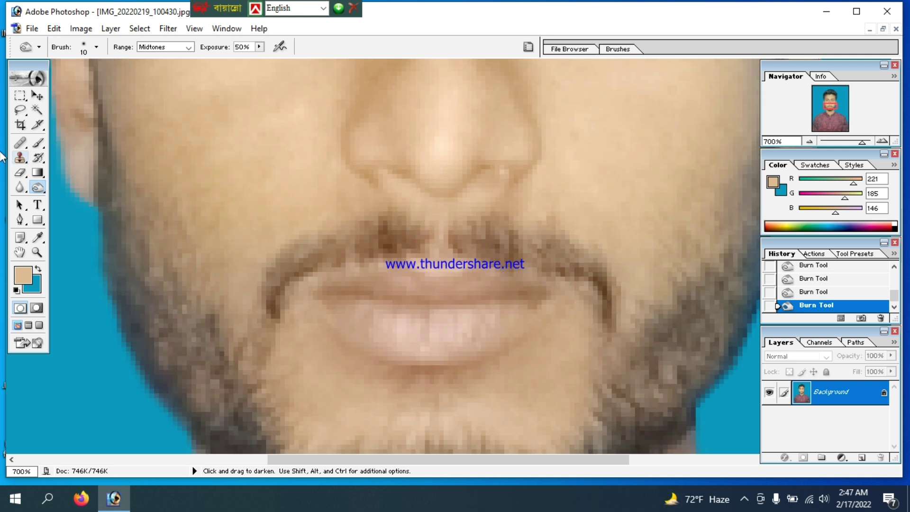
pyautogui.click(19, 220)
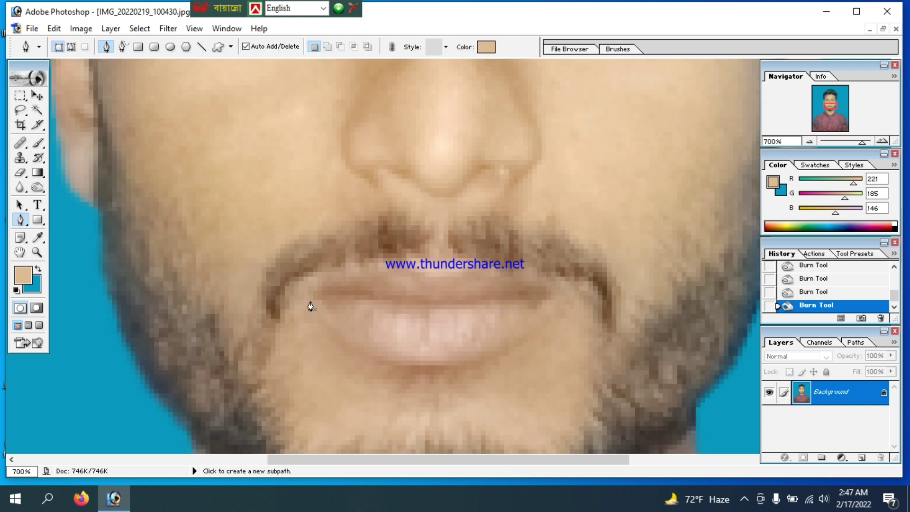
pyautogui.click(308, 296)
pyautogui.click(324, 275)
pyautogui.click(350, 269)
pyautogui.click(396, 267)
pyautogui.click(450, 272)
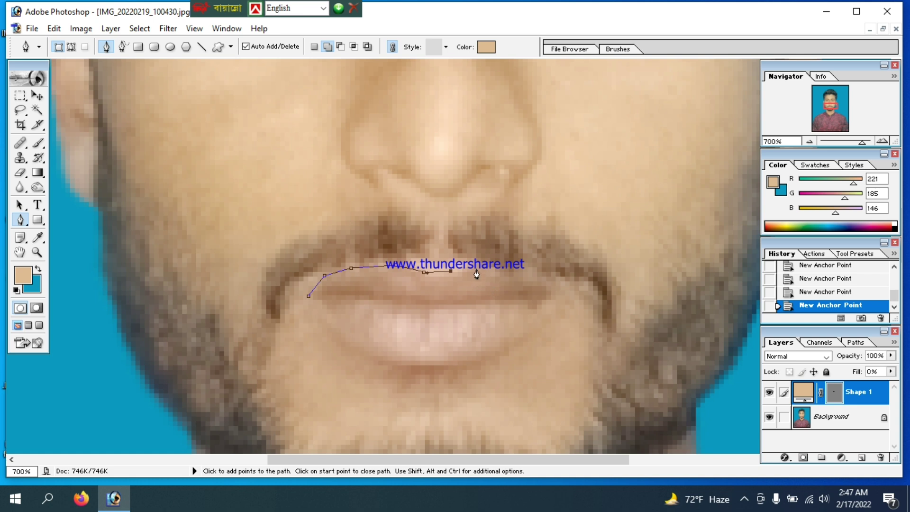
pyautogui.click(512, 279)
pyautogui.click(547, 291)
# - Trace the lower edge of the lips to close the path, and convert it to a selection
pyautogui.click(538, 318)
pyautogui.click(503, 348)
pyautogui.click(415, 368)
pyautogui.click(390, 362)
pyautogui.click(377, 360)
pyautogui.click(368, 356)
pyautogui.click(355, 343)
pyautogui.click(341, 330)
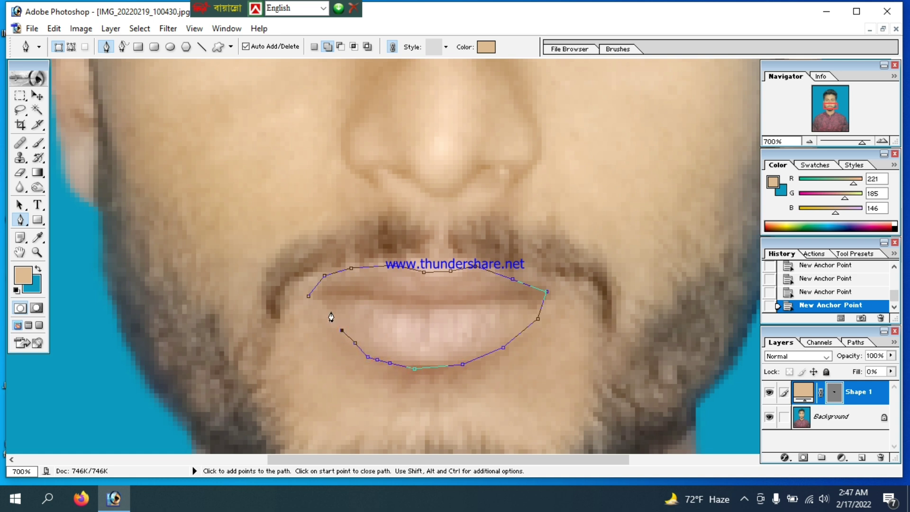
pyautogui.click(325, 307)
pyautogui.click(309, 299)
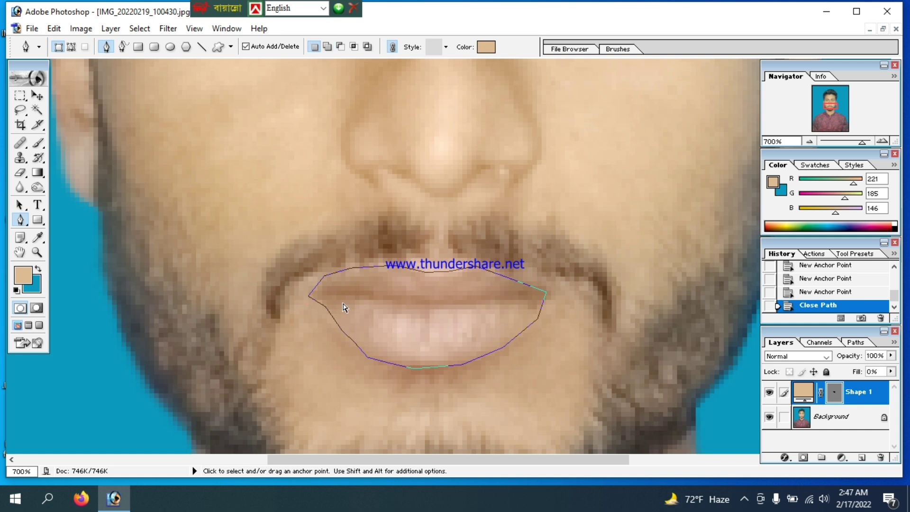
pyautogui.hotkey('ctrl', 'Return')
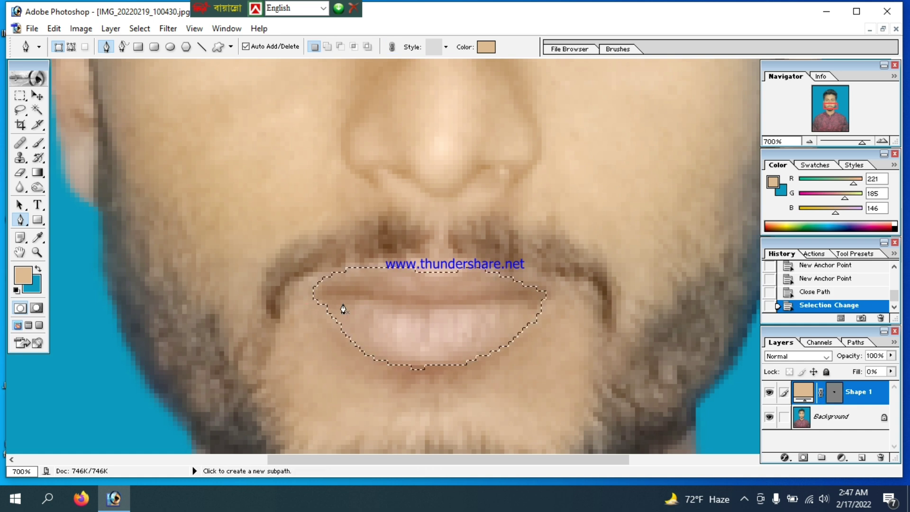
# - Add a Color Balance adjustment layer for the selected lips and shift the midtones slightly toward red
pyautogui.click(842, 457)
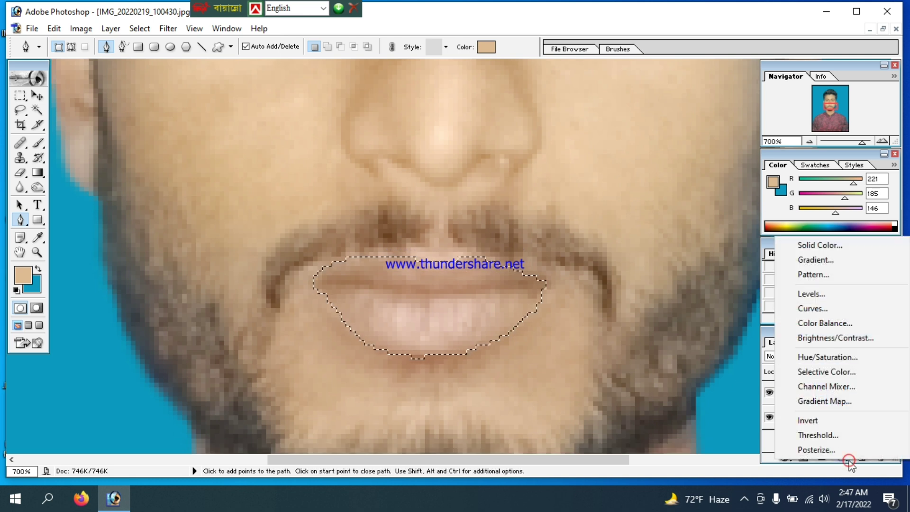
pyautogui.click(827, 323)
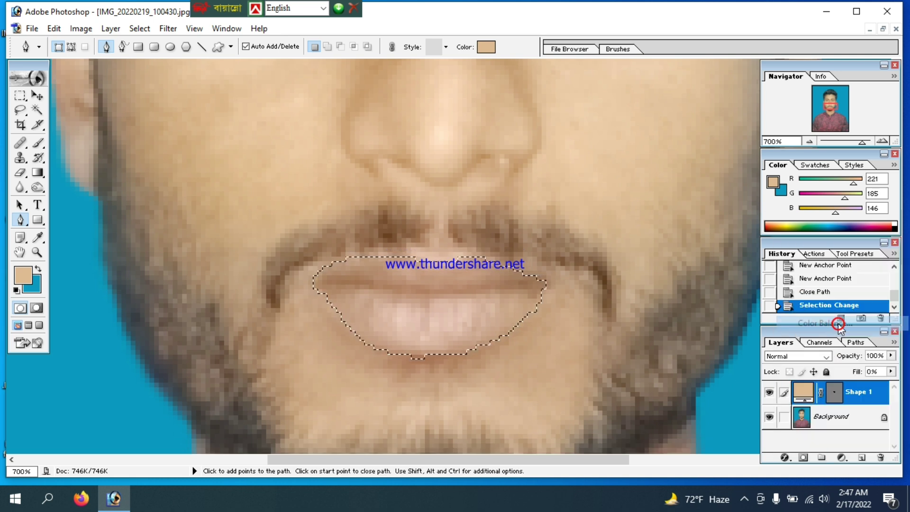
pyautogui.moveTo(504, 176); pyautogui.dragTo(751, 163)
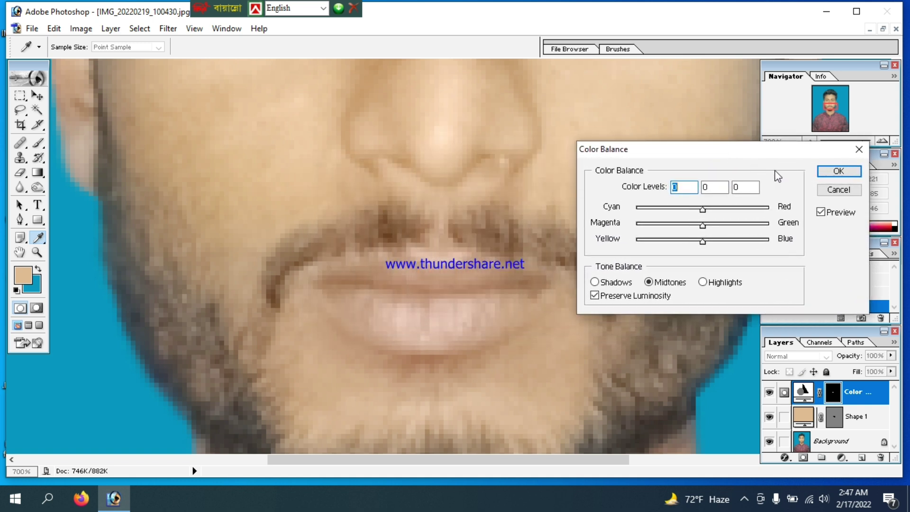
pyautogui.moveTo(706, 210)
pyautogui.mouseDown()
pyautogui.moveTo(728, 209)
pyautogui.moveTo(719, 210)
pyautogui.mouseUp()
pyautogui.click(822, 171)
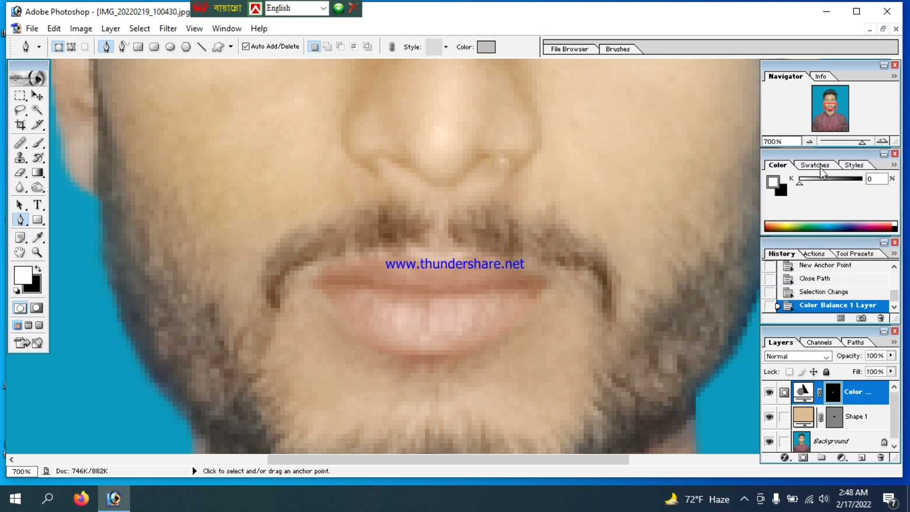
# - Select the whole canvas, apply a 1 px centered stroke in near-black 070101 at 100% opacity, and deselect
pyautogui.hotkey('ctrl', '-')
pyautogui.hotkey('ctrl', '-')
pyautogui.hotkey('ctrl', '-')
pyautogui.hotkey('ctrl', '-')
pyautogui.hotkey('ctrl', '-')
pyautogui.hotkey('ctrl', '-')
pyautogui.hotkey('ctrl', '-')
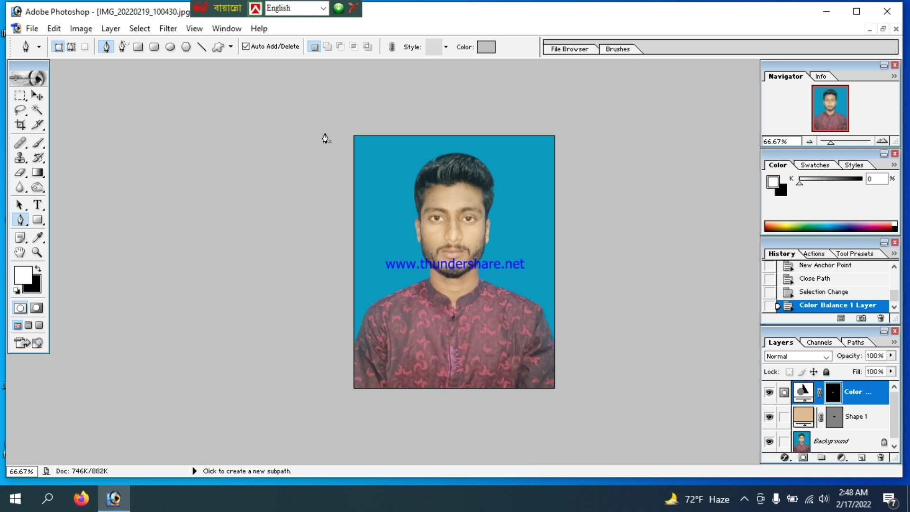
pyautogui.click(20, 96)
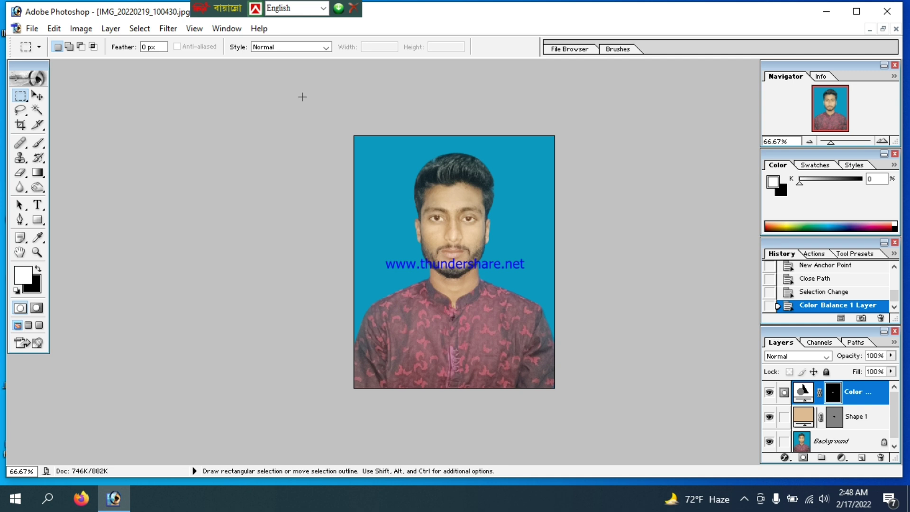
pyautogui.click(32, 29)
pyautogui.click(340, 169)
pyautogui.hotkey('ctrl', 'a')
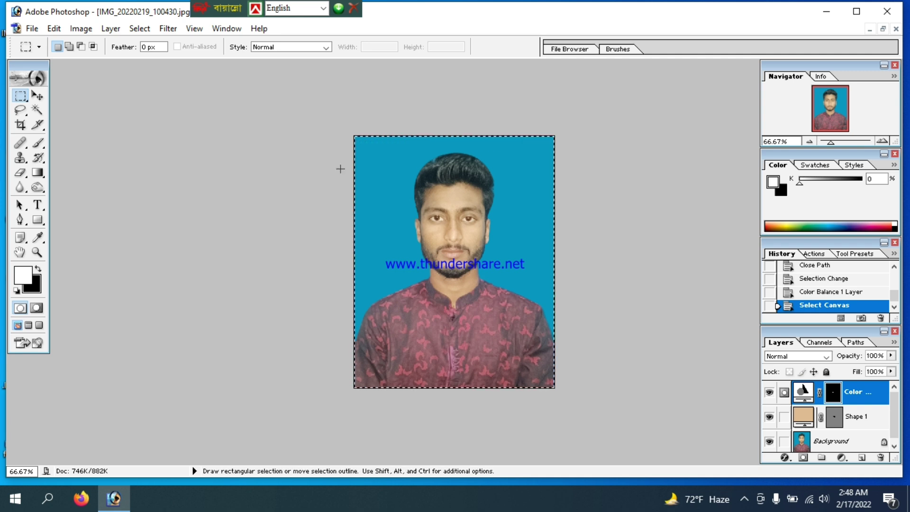
pyautogui.click(32, 28)
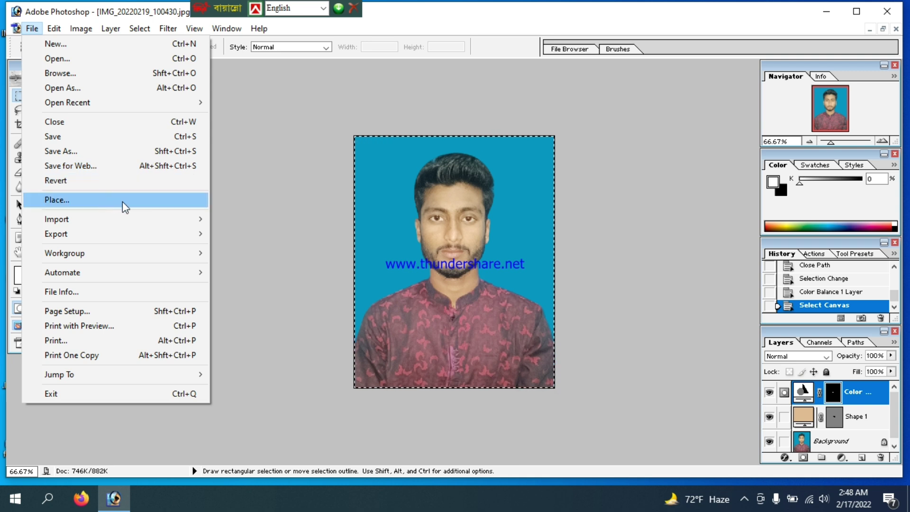
pyautogui.rightClick(382, 159)
pyautogui.click(417, 345)
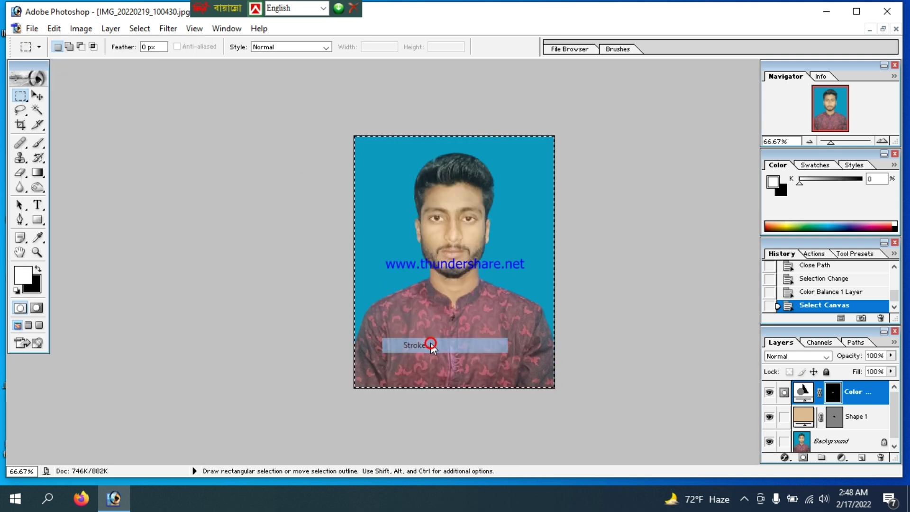
pyautogui.click(415, 213)
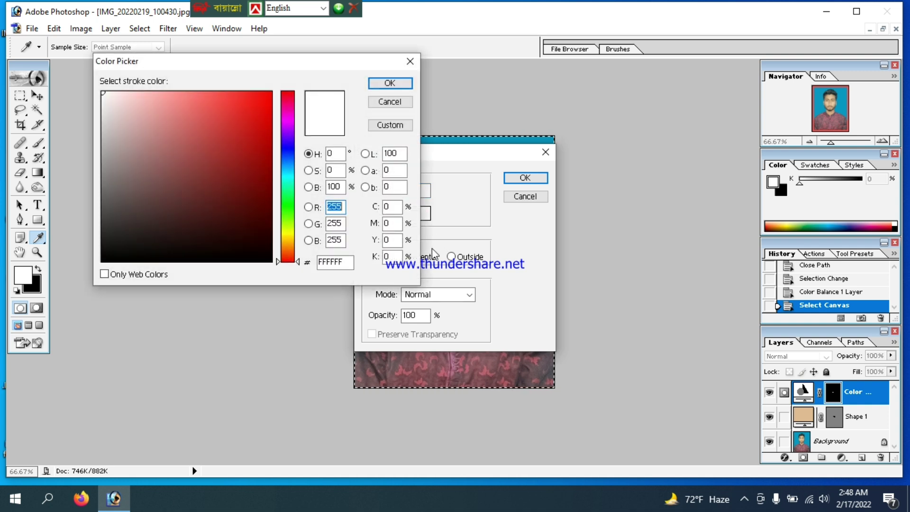
pyautogui.click(250, 256)
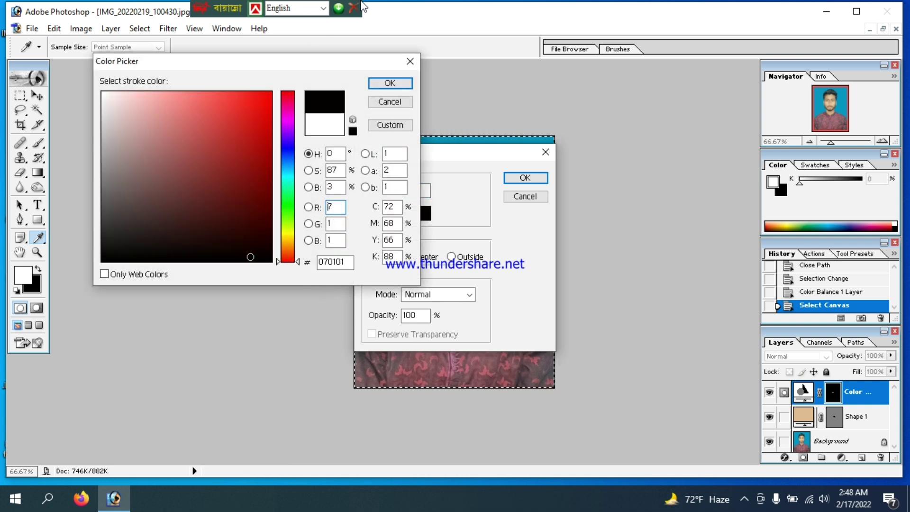
pyautogui.click(374, 86)
pyautogui.click(522, 179)
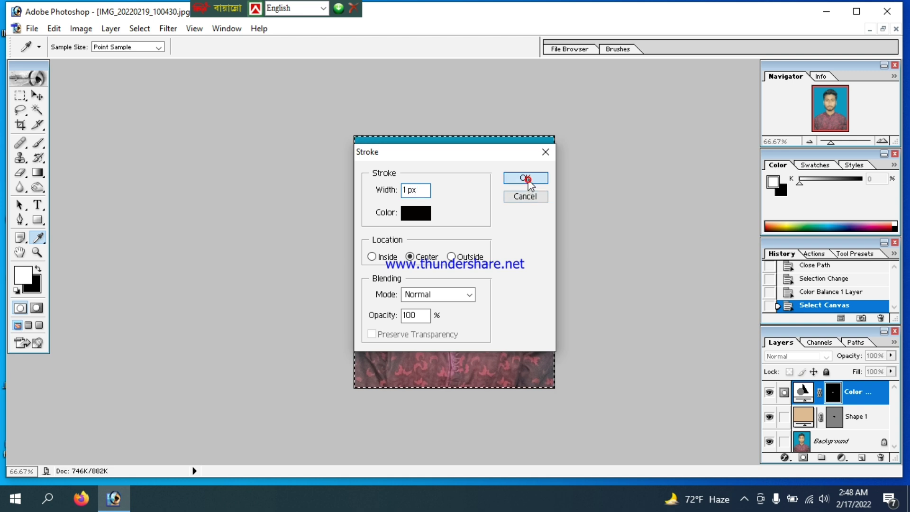
pyautogui.hotkey('ctrl', 'd')
# - Open Image Size for the portrait, switch the document width unit to mm and set the width to 20 mm with proportions constrained
pyautogui.hotkey('ctrl', '0')
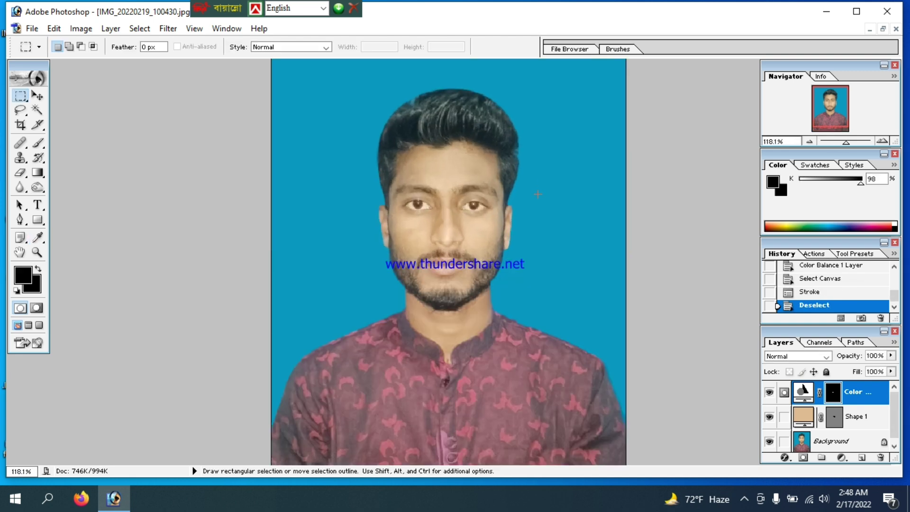
pyautogui.hotkey('ctrl', '-')
pyautogui.hotkey('ctrl', '-')
pyautogui.hotkey('ctrl', '-')
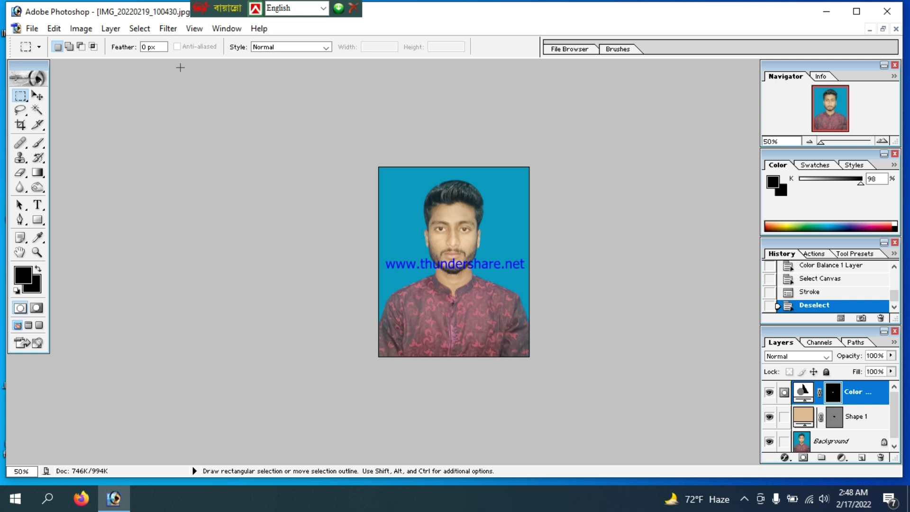
pyautogui.click(21, 125)
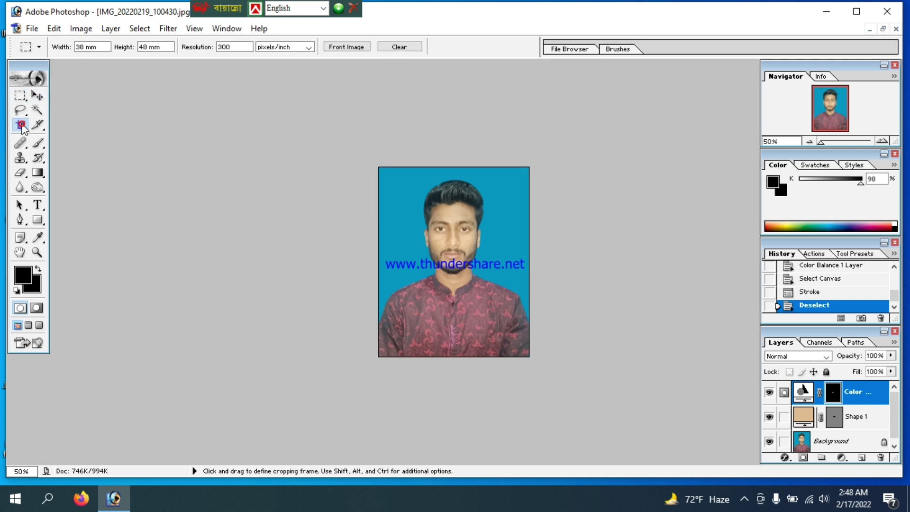
pyautogui.click(80, 29)
pyautogui.click(106, 132)
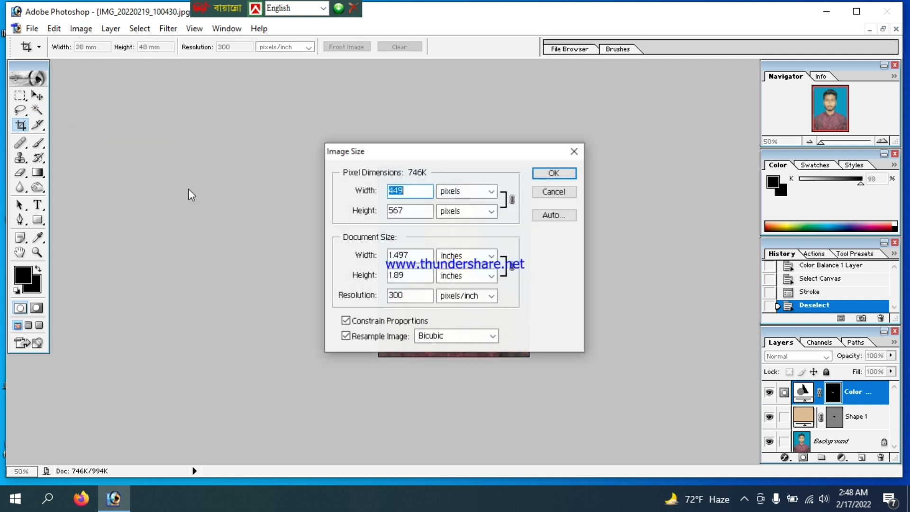
pyautogui.click(461, 257)
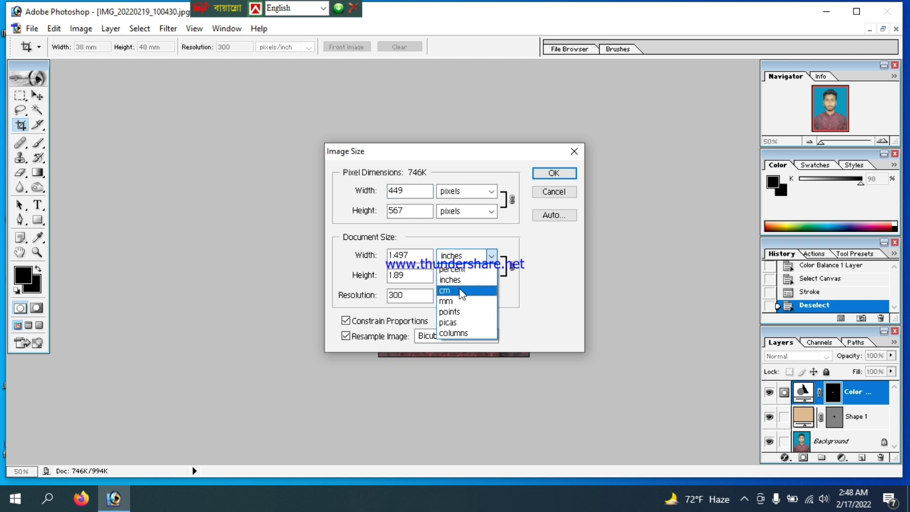
pyautogui.click(460, 299)
pyautogui.click(418, 256)
pyautogui.moveTo(418, 257); pyautogui.dragTo(406, 255)
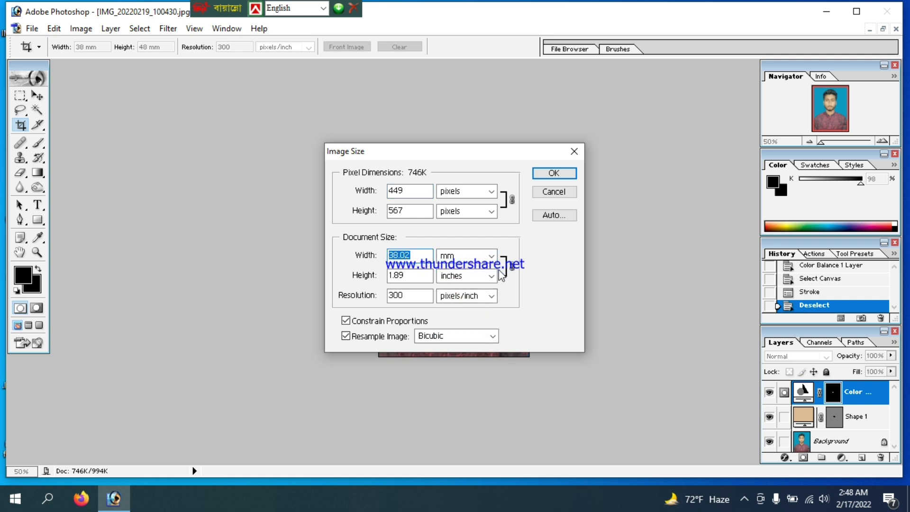
pyautogui.write('2')
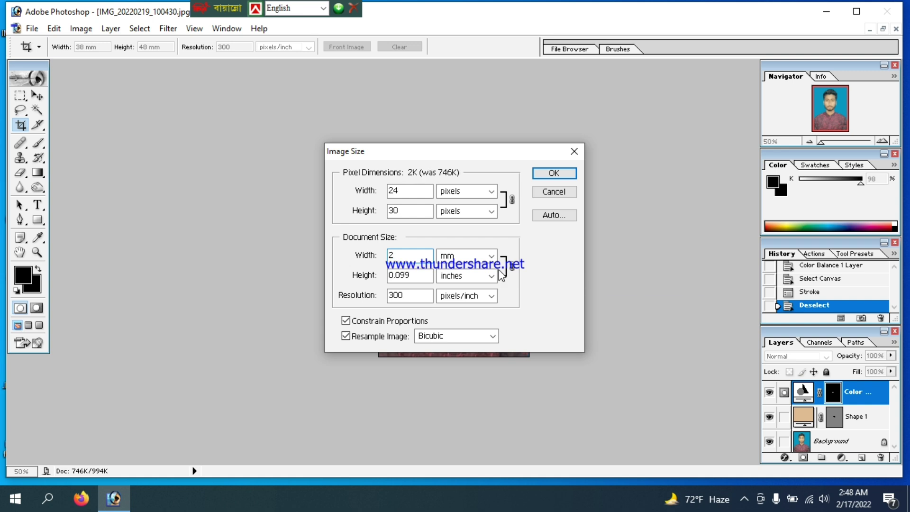
pyautogui.write('0')
# - Switch the document height unit to mm, set the height to 25 mm and apply the new image size
pyautogui.moveTo(428, 275); pyautogui.dragTo(382, 274)
pyautogui.click(492, 275)
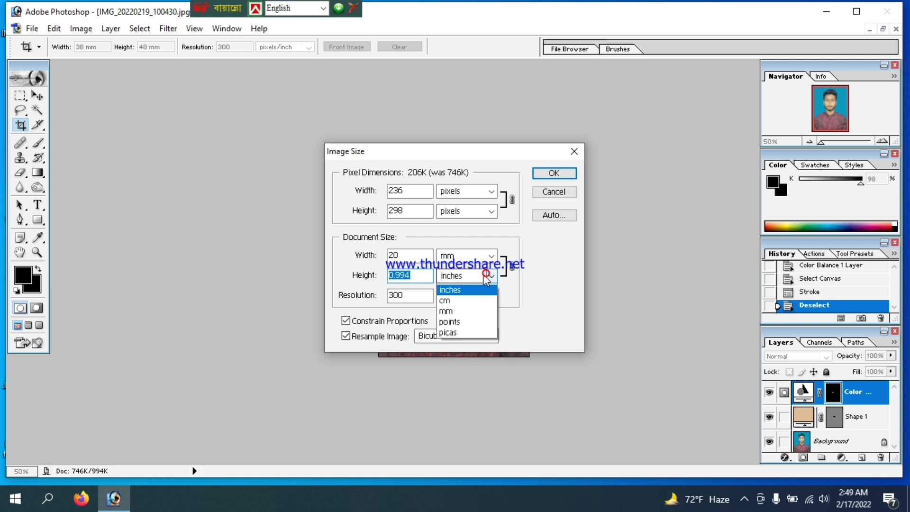
pyautogui.click(455, 321)
pyautogui.moveTo(416, 276); pyautogui.dragTo(406, 277)
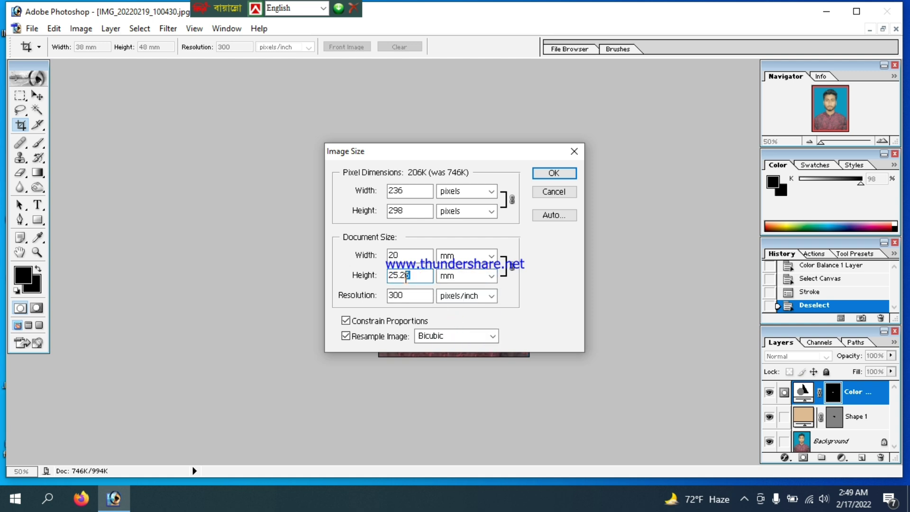
pyautogui.press('BackSpace')
pyautogui.click(553, 173)
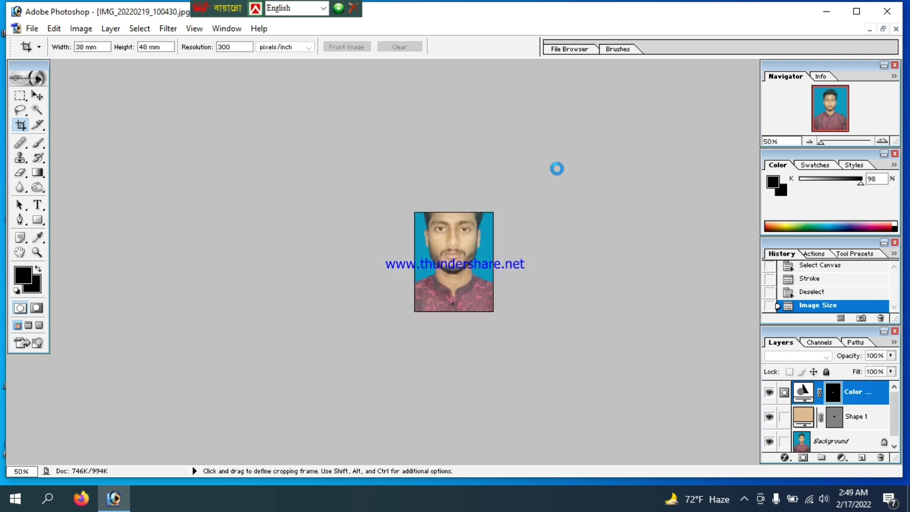
pyautogui.scroll(14, 553, 179)
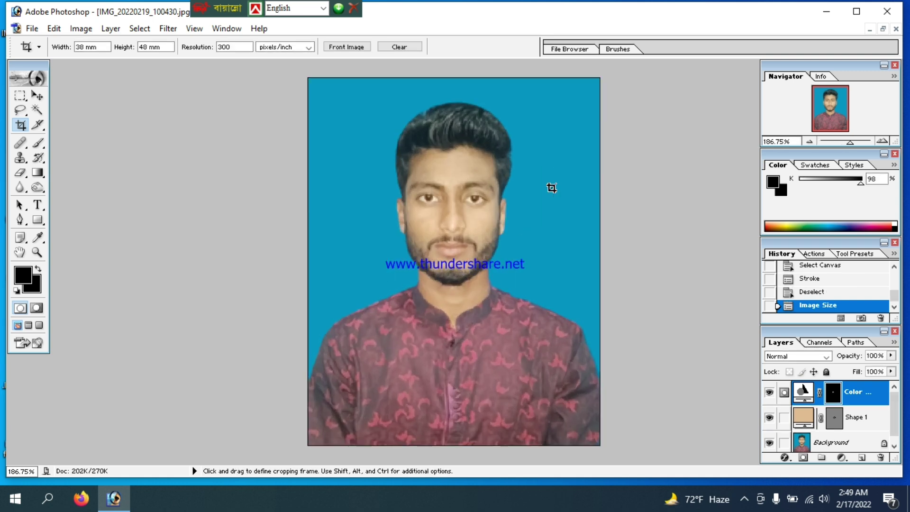
pyautogui.scroll(-7, 551, 187)
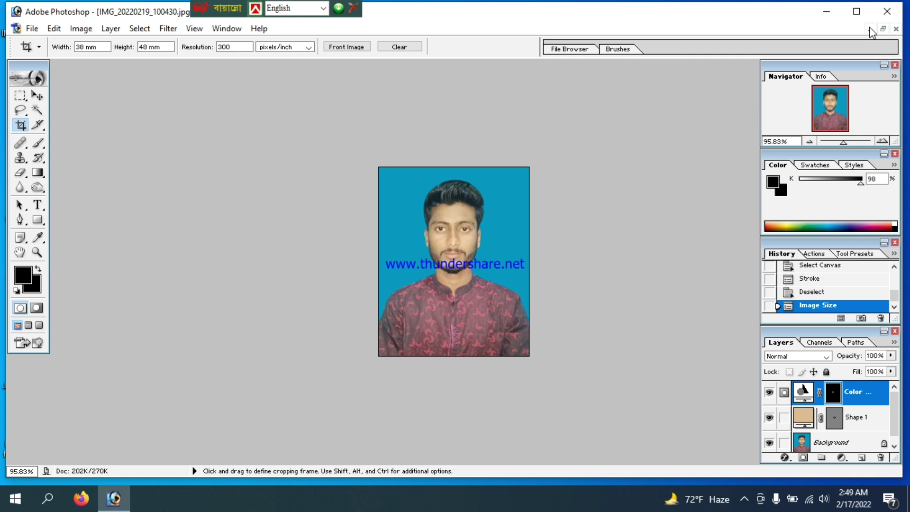
# - Create a new A4 document in RGB Color mode with white contents and place its window beside the portrait
pyautogui.click(883, 28)
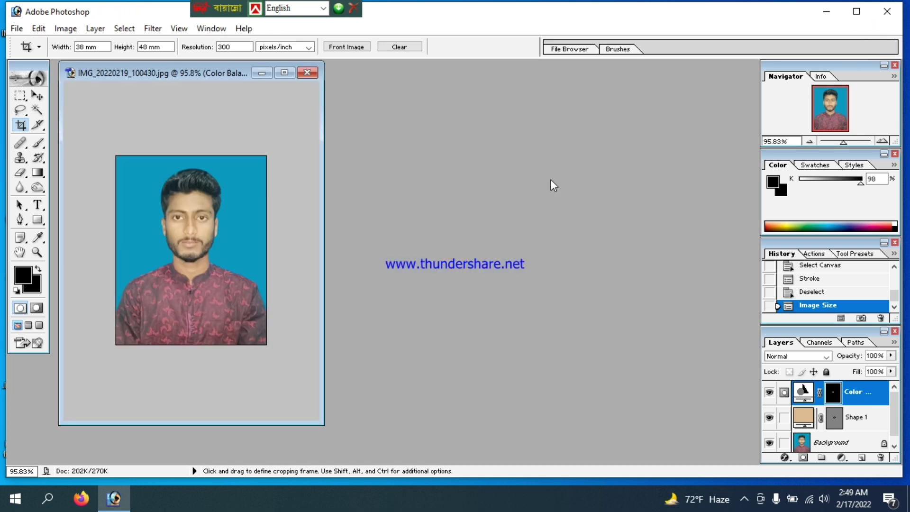
pyautogui.hotkey('ctrl', 'n')
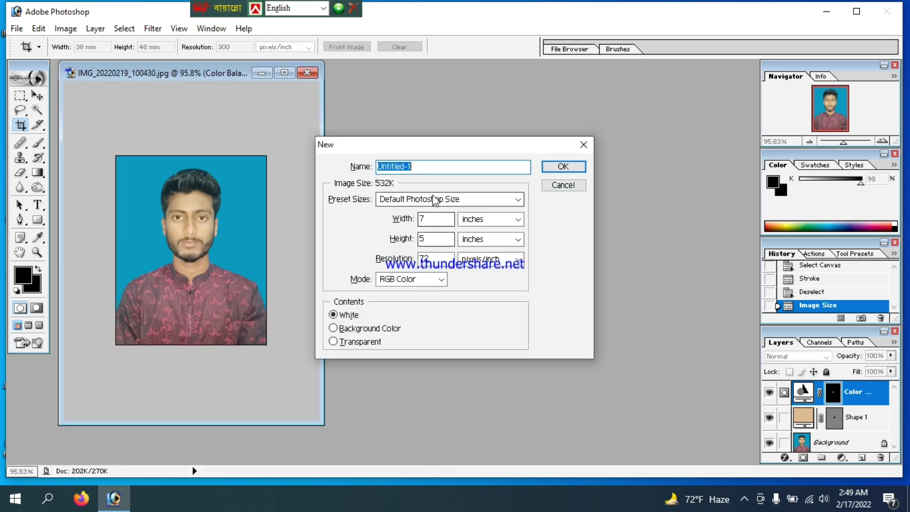
pyautogui.click(440, 280)
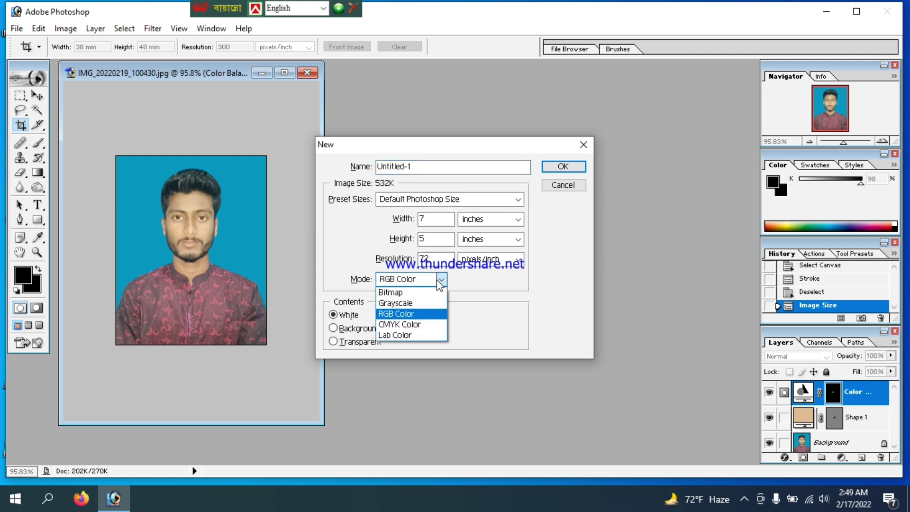
pyautogui.click(427, 327)
pyautogui.click(442, 281)
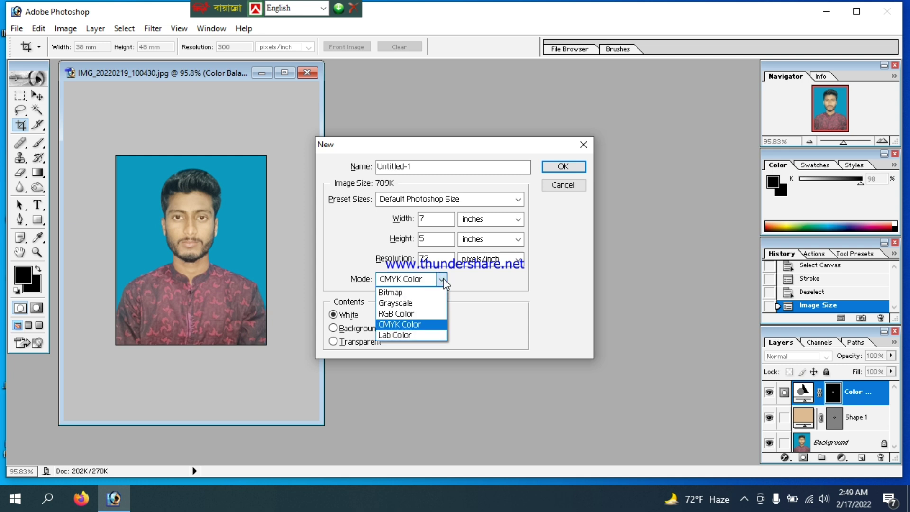
pyautogui.click(412, 314)
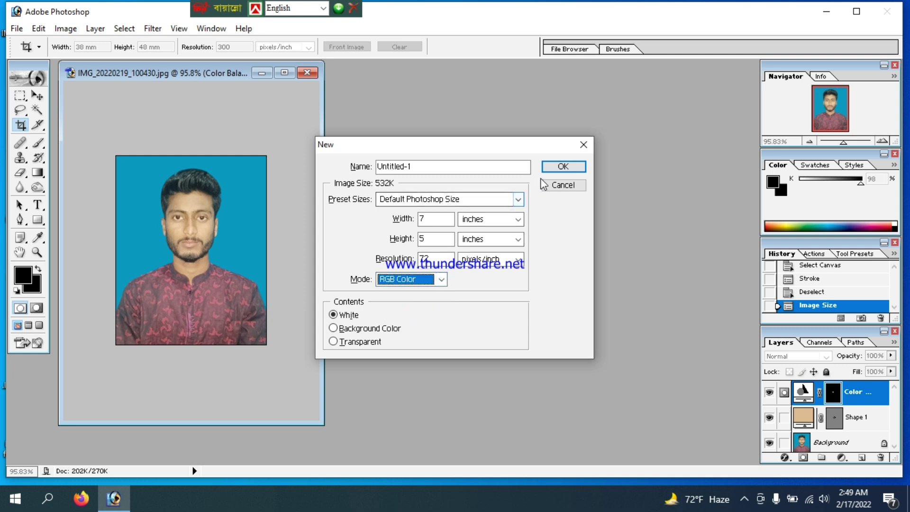
pyautogui.click(453, 199)
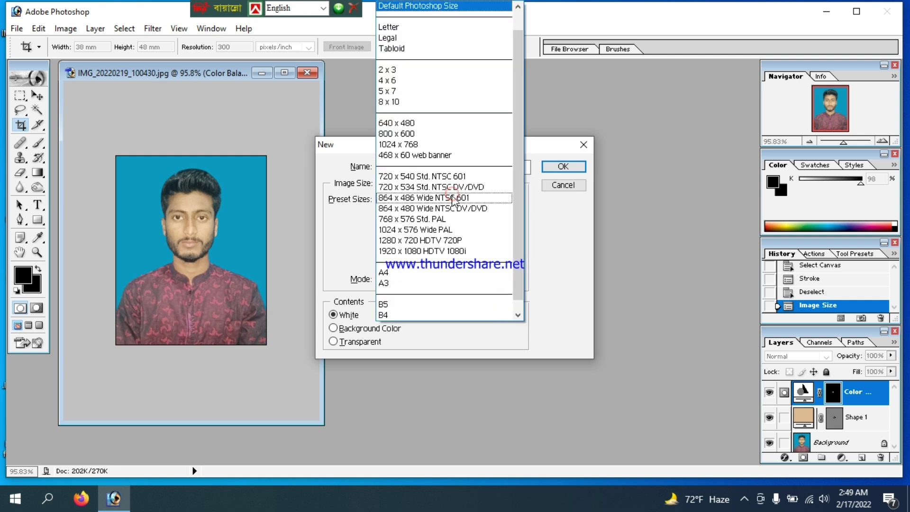
pyautogui.click(417, 280)
pyautogui.click(559, 168)
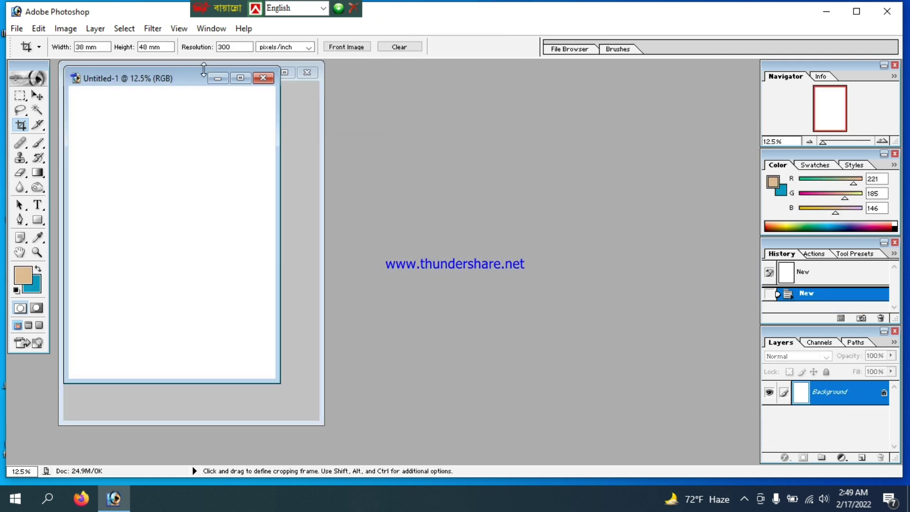
pyautogui.moveTo(190, 71); pyautogui.dragTo(473, 80)
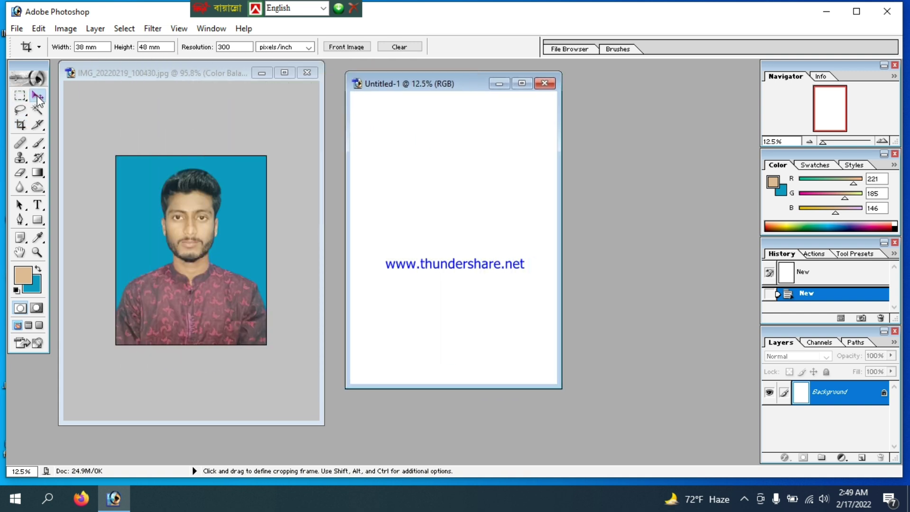
# - Try to copy the portrait onto the blank A4 page with the Move tool
pyautogui.click(37, 95)
pyautogui.moveTo(190, 205); pyautogui.dragTo(383, 206)
pyautogui.click(206, 237)
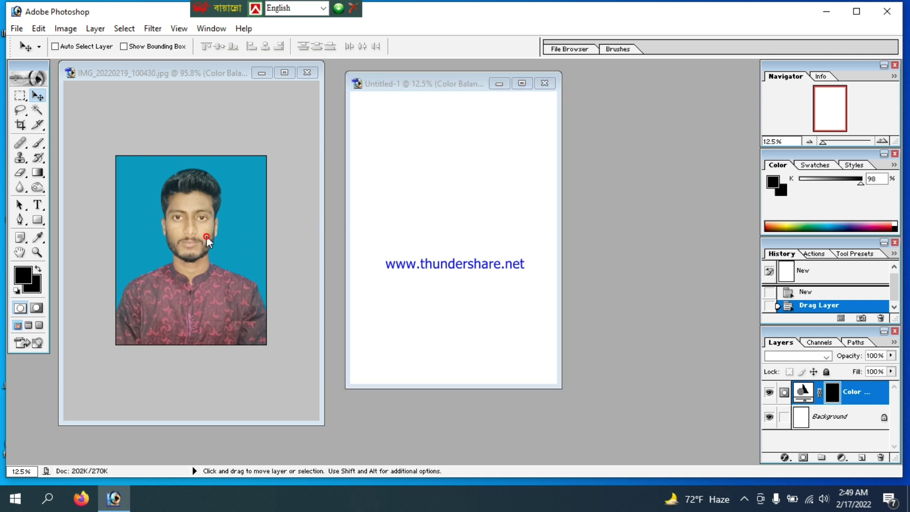
# - Merge the portrait's visible layers and copy the merged image near the upper edge of the A4 page
pyautogui.hotkey('ctrl', 'shift', 'e')
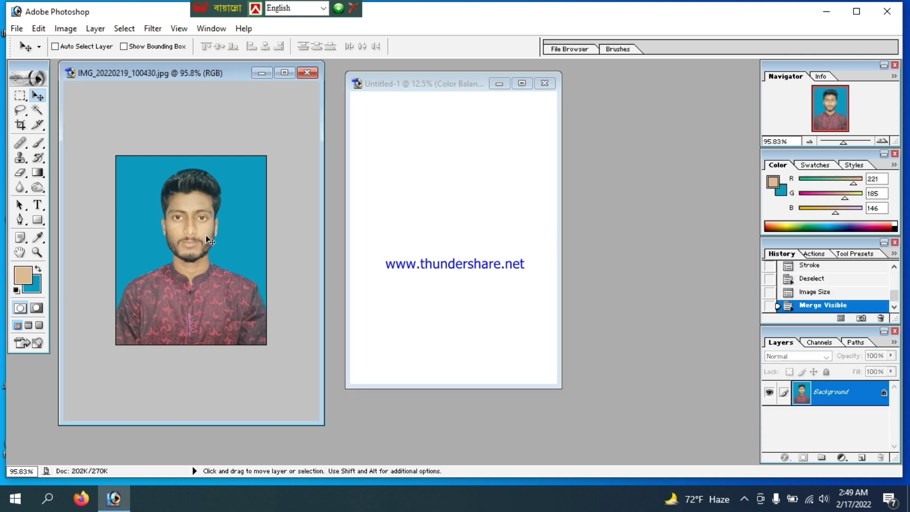
pyautogui.click(206, 238)
pyautogui.moveTo(334, 230); pyautogui.dragTo(410, 99)
# - Open Image Size for the merged portrait, switch the document units to mm and set the width to 38 mm
pyautogui.click(138, 192)
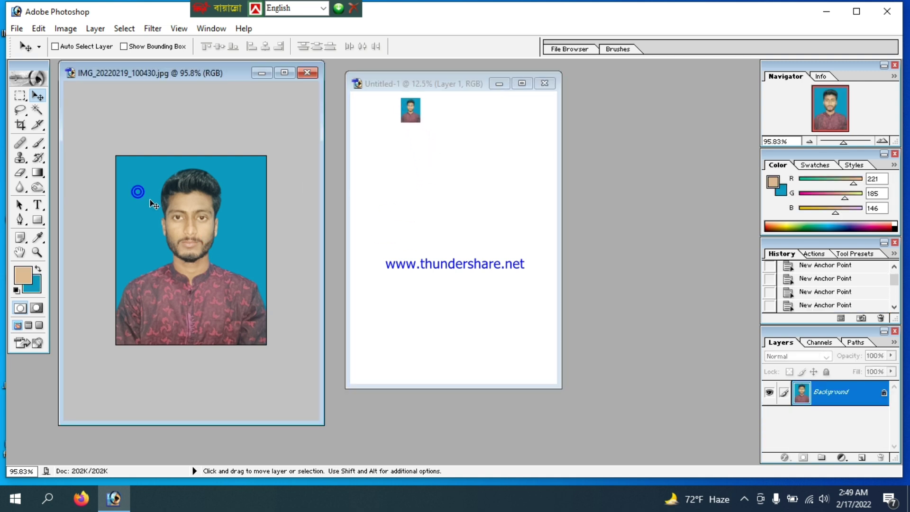
pyautogui.click(284, 73)
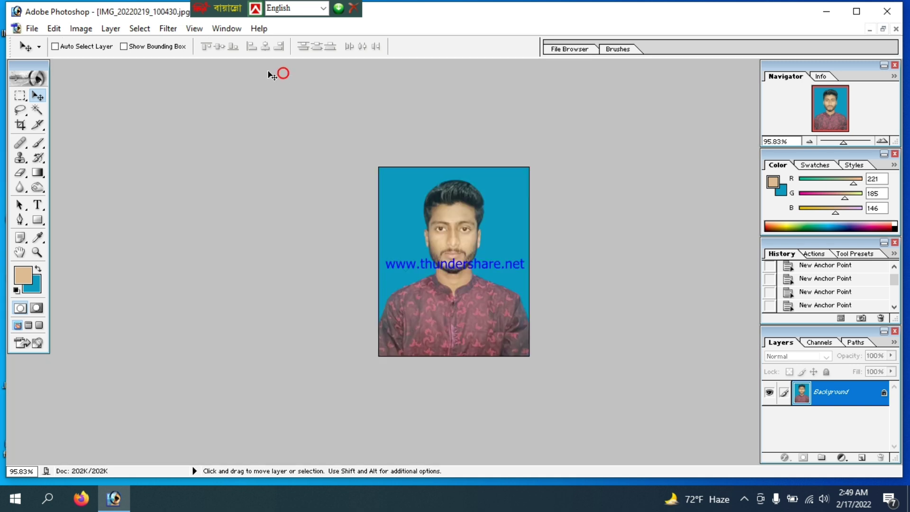
pyautogui.click(79, 30)
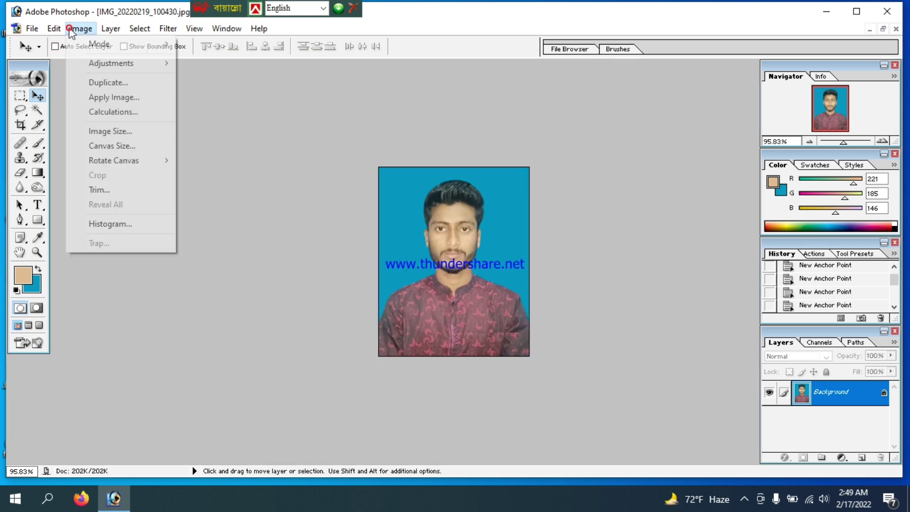
pyautogui.click(98, 132)
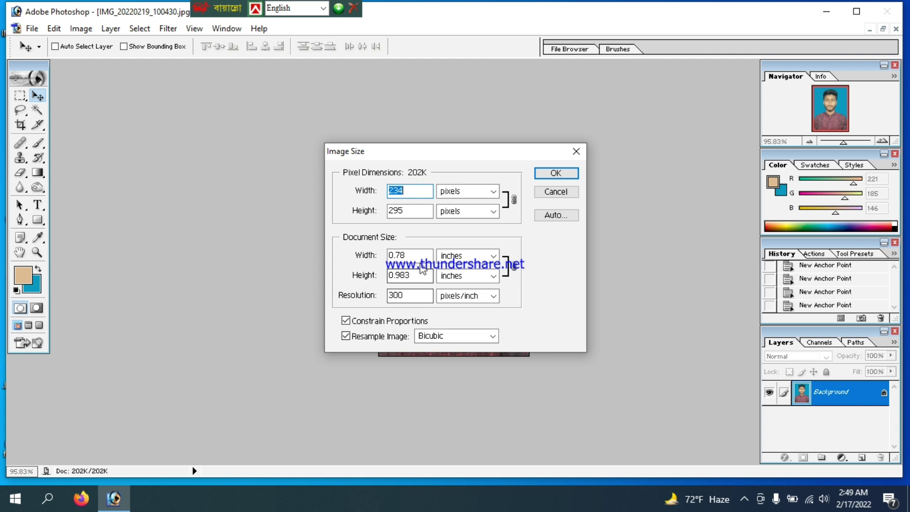
pyautogui.click(463, 256)
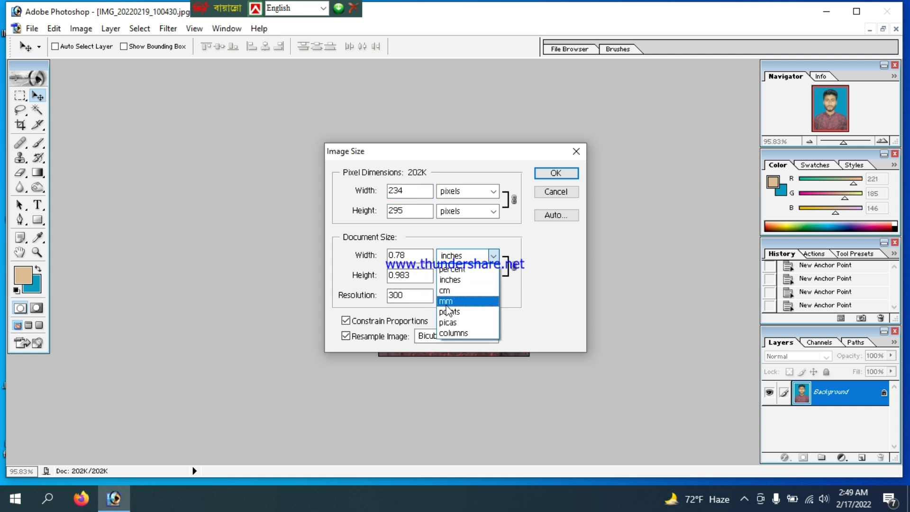
pyautogui.click(446, 303)
pyautogui.click(420, 257)
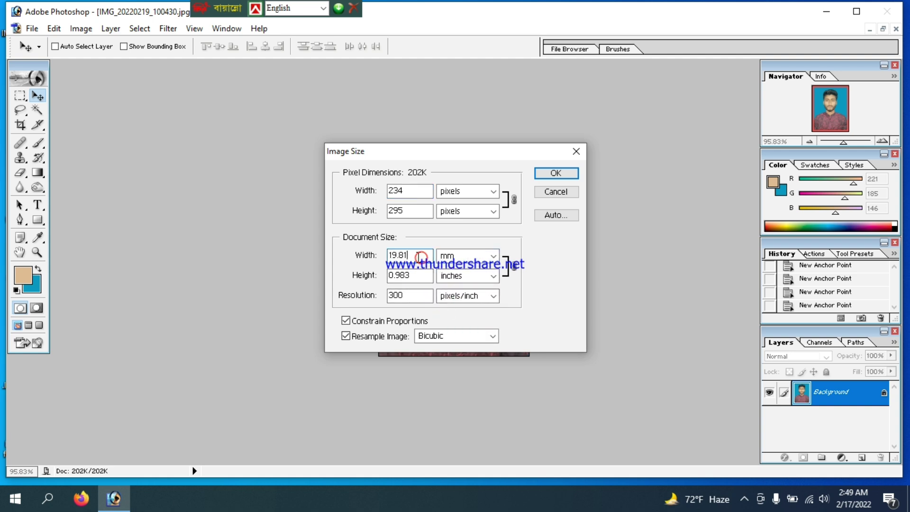
pyautogui.click(492, 280)
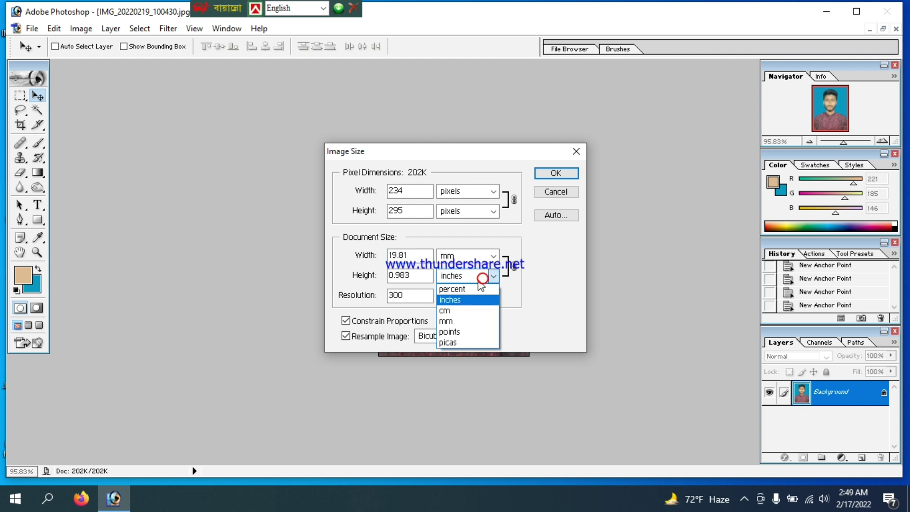
pyautogui.click(463, 319)
pyautogui.moveTo(407, 256); pyautogui.dragTo(400, 256)
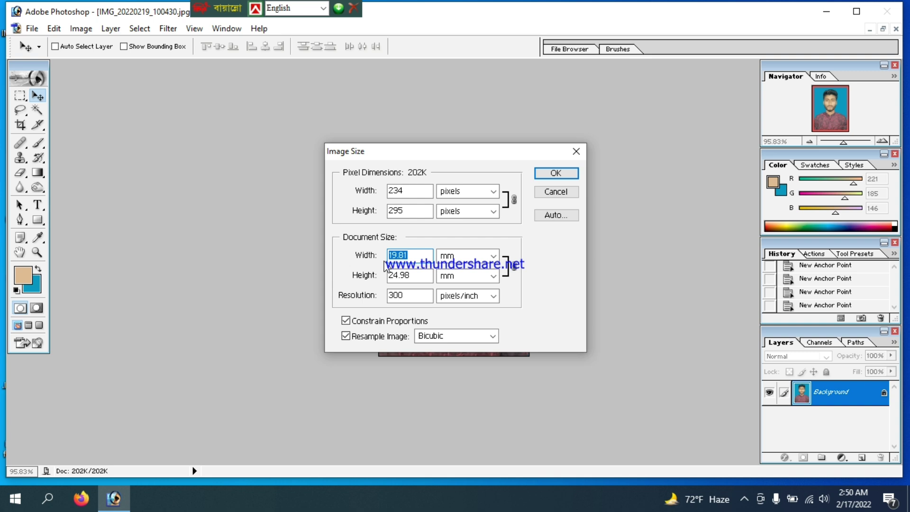
pyautogui.write('38')
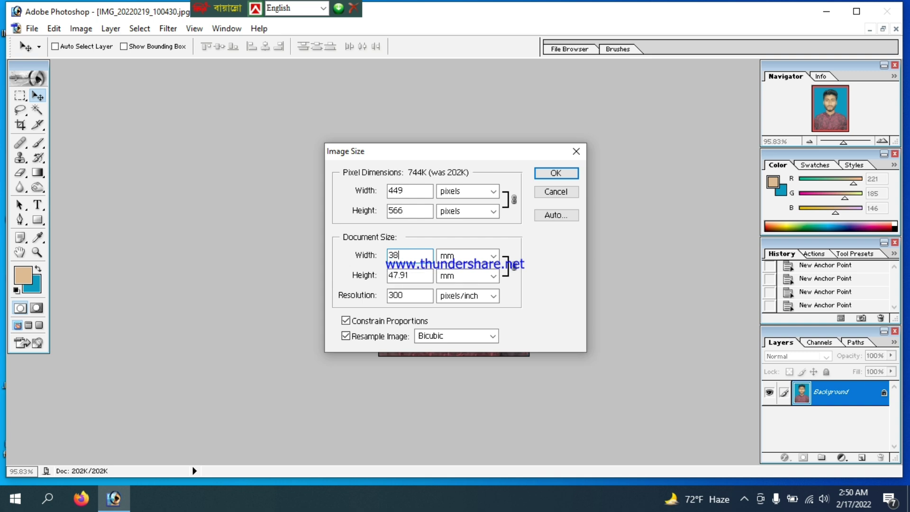
# - Set the document height to 48 mm, apply the resize and return the portrait to a window beside the A4 page
pyautogui.doubleClick(410, 275)
pyautogui.write('48')
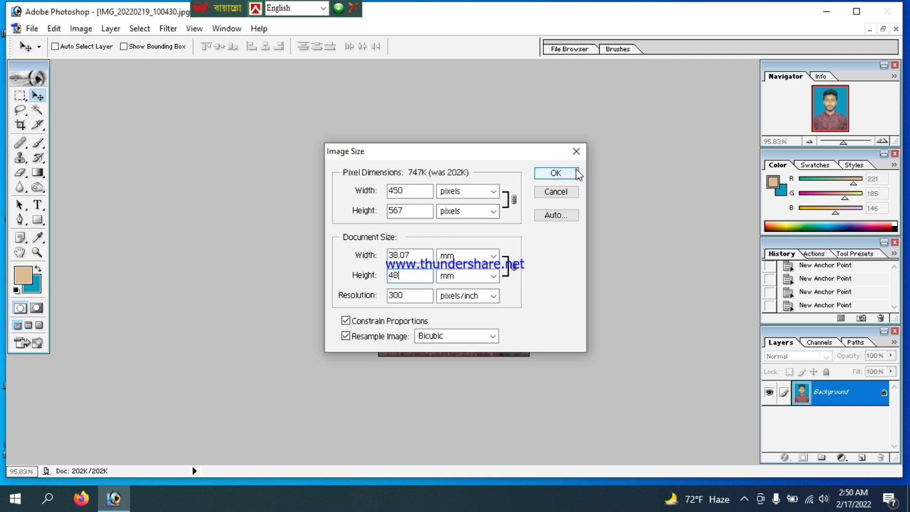
pyautogui.click(555, 173)
pyautogui.hotkey('ctrl', '0')
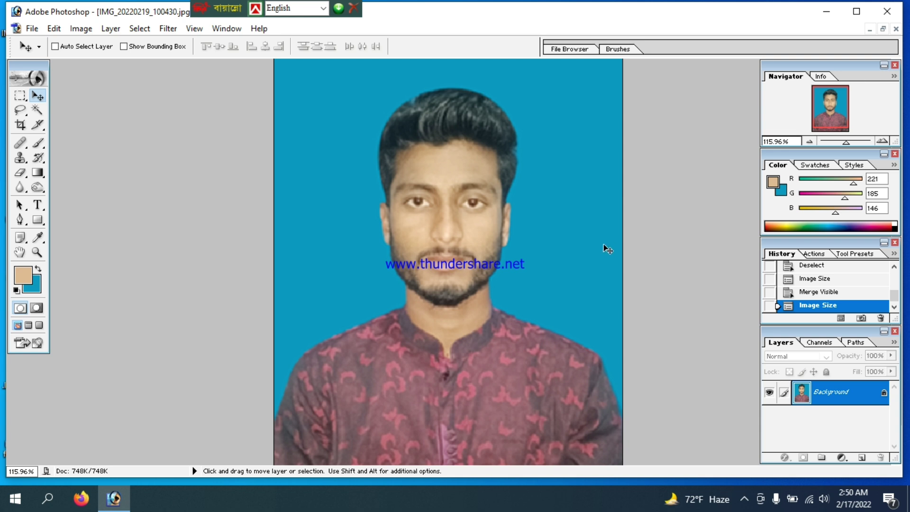
pyautogui.hotkey('ctrl', '-')
pyautogui.hotkey('ctrl', '-')
pyautogui.hotkey('ctrl', '-')
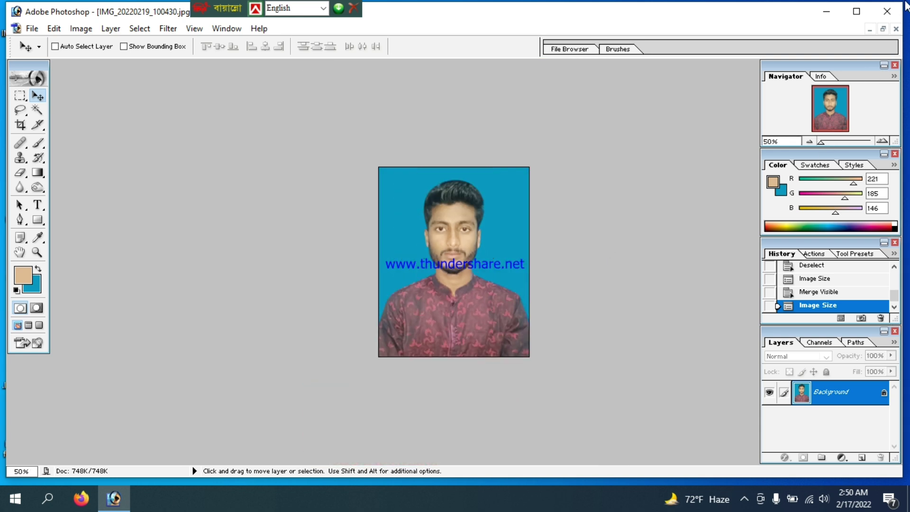
pyautogui.click(882, 29)
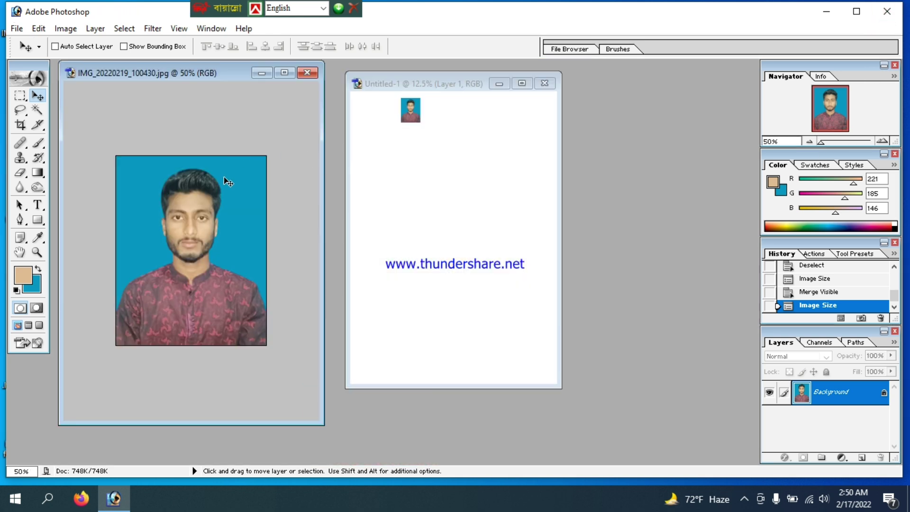
# - Copy the resized passport-size portrait onto the A4 page and position it below the small stamp-size copy
pyautogui.moveTo(334, 206); pyautogui.dragTo(383, 207)
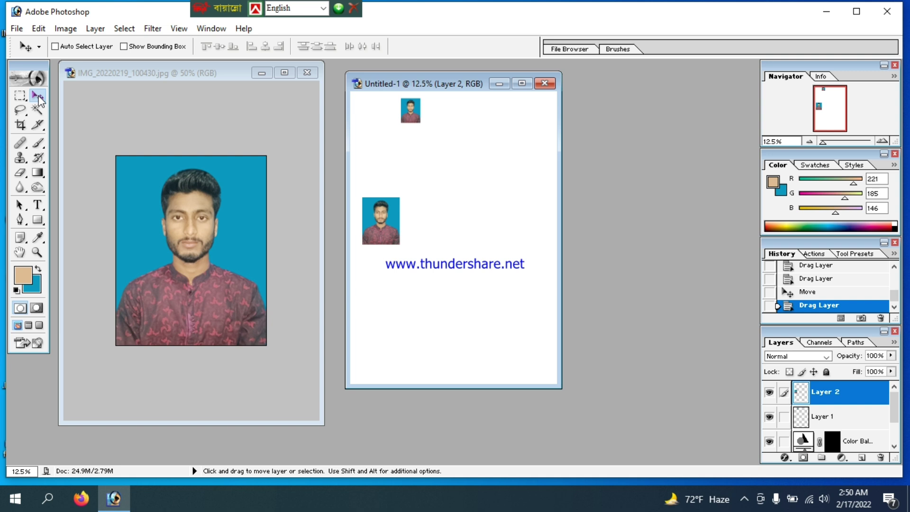
pyautogui.moveTo(365, 231); pyautogui.dragTo(456, 172)
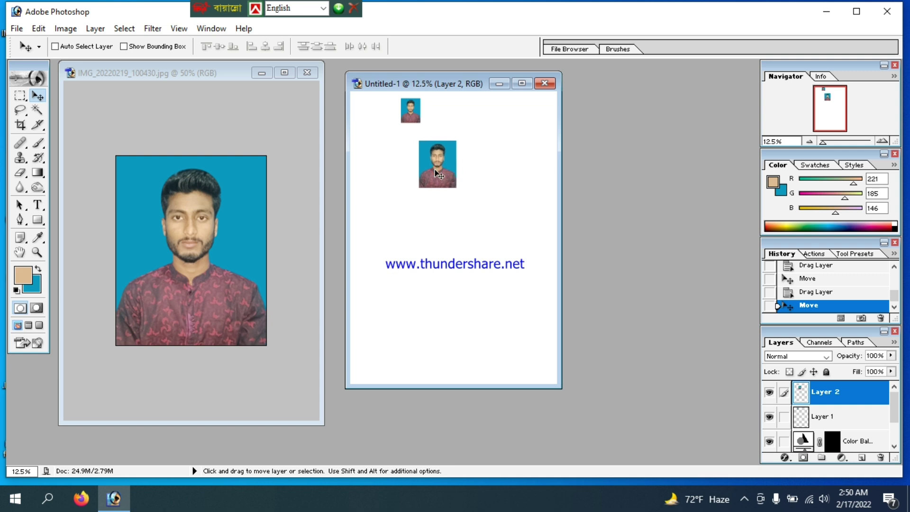
pyautogui.moveTo(437, 174); pyautogui.dragTo(418, 180)
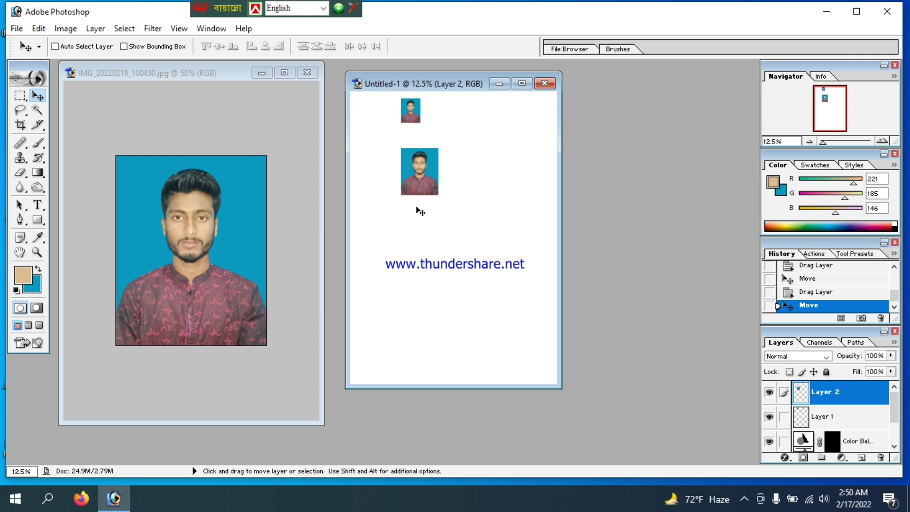
# - Duplicate the passport-size portrait, align the copy side by side with the original and merge the pair into one layer
pyautogui.moveTo(412, 175); pyautogui.dragTo(451, 170)
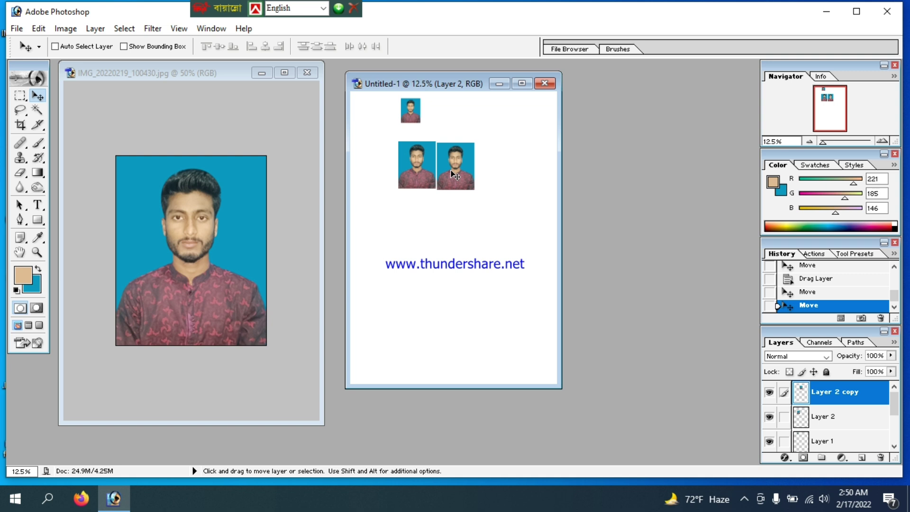
pyautogui.scroll(-1, 451, 171)
pyautogui.moveTo(460, 169); pyautogui.dragTo(455, 170)
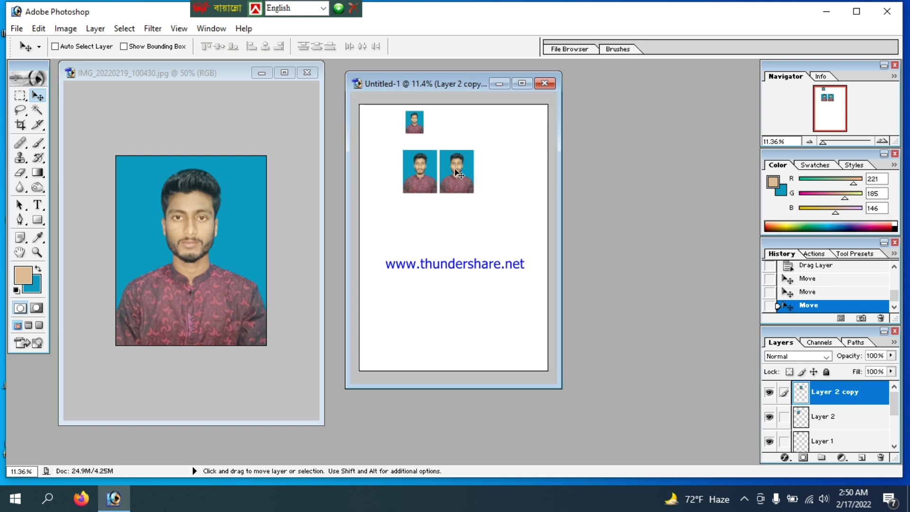
pyautogui.hotkey('ctrl', 'e')
# - Duplicate the merged pair directly below itself, nudge the copy into line with the first row and merge both rows into one layer
pyautogui.moveTo(452, 176); pyautogui.dragTo(453, 217)
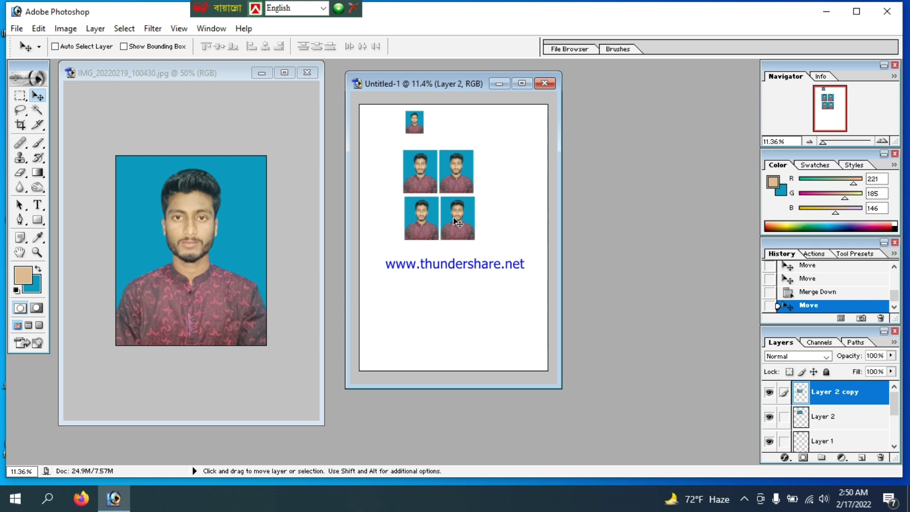
pyautogui.hotkey('shift', 'Left')
pyautogui.hotkey('shift', 'Left')
pyautogui.hotkey('shift', 'Left')
pyautogui.hotkey('ctrl', 'e')
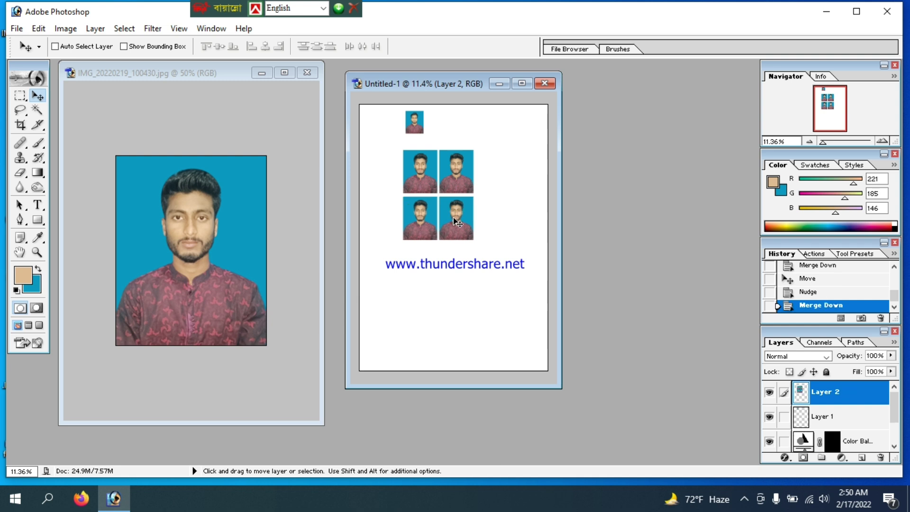
# - Duplicate the four-portrait block in the lower part of the A4 page, maximize the document window and minimize the application to the desktop
pyautogui.moveTo(456, 221); pyautogui.dragTo(458, 319)
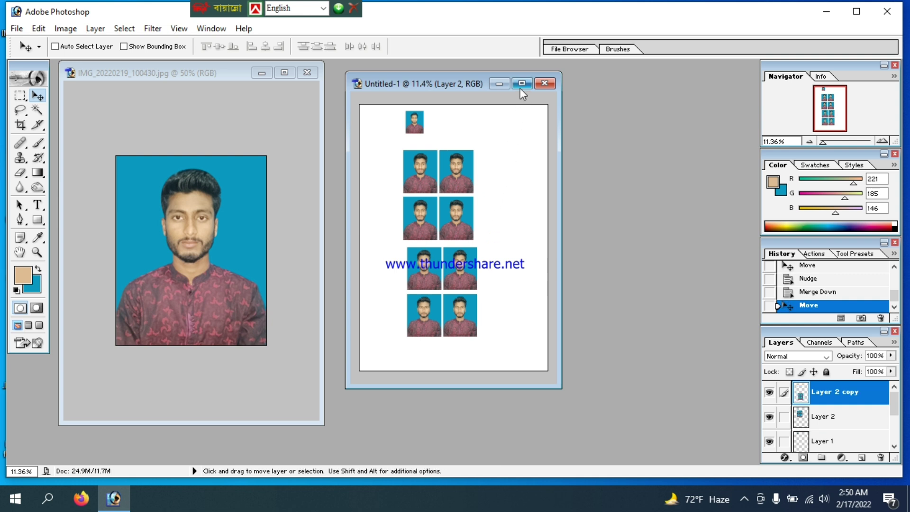
pyautogui.click(522, 84)
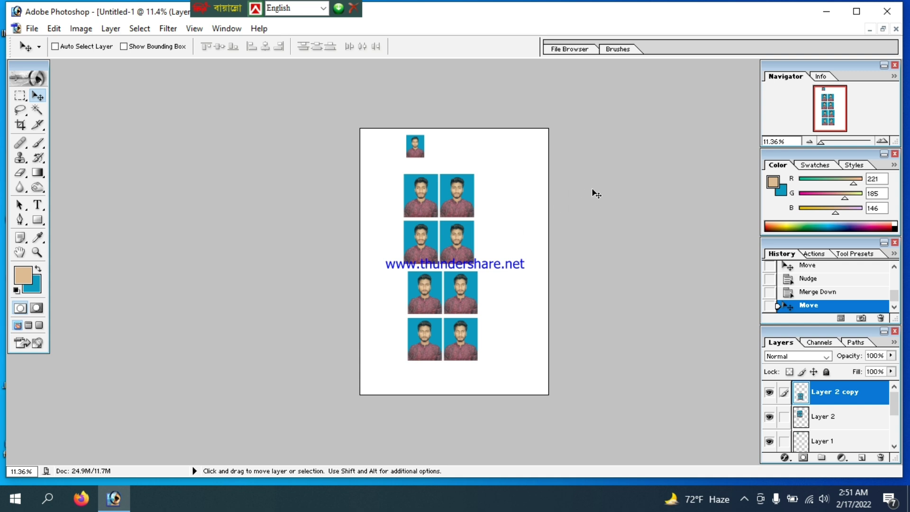
pyautogui.click(827, 12)
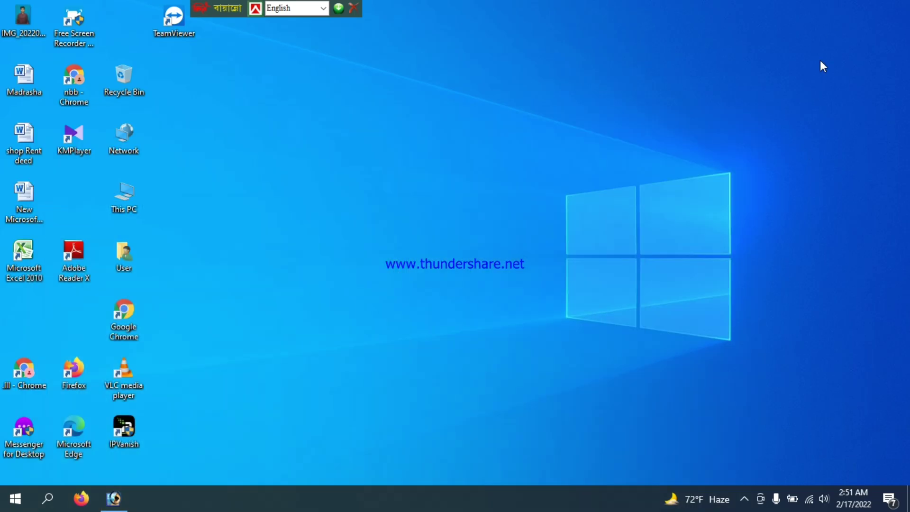